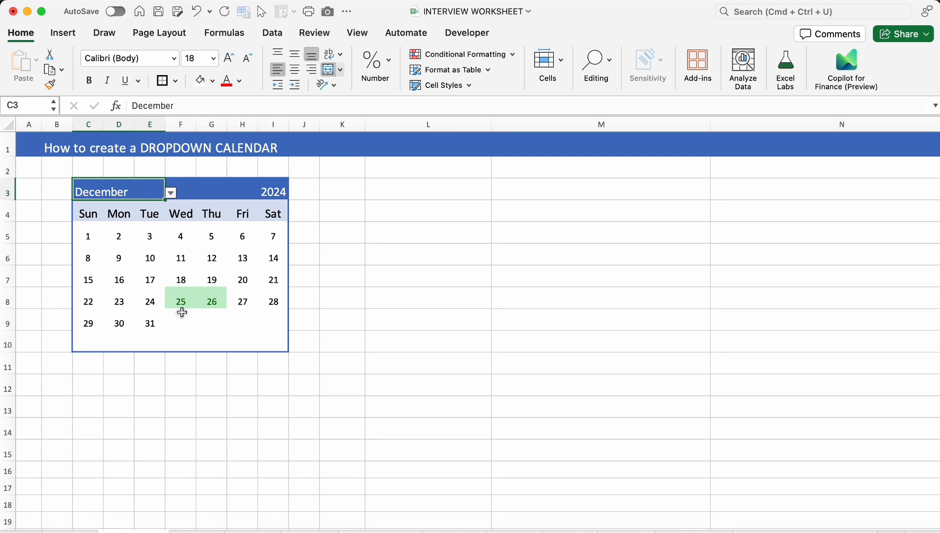
- Switch the finished calendar's month in C3 to October and to August using its dropdown list
left_click(171, 193)
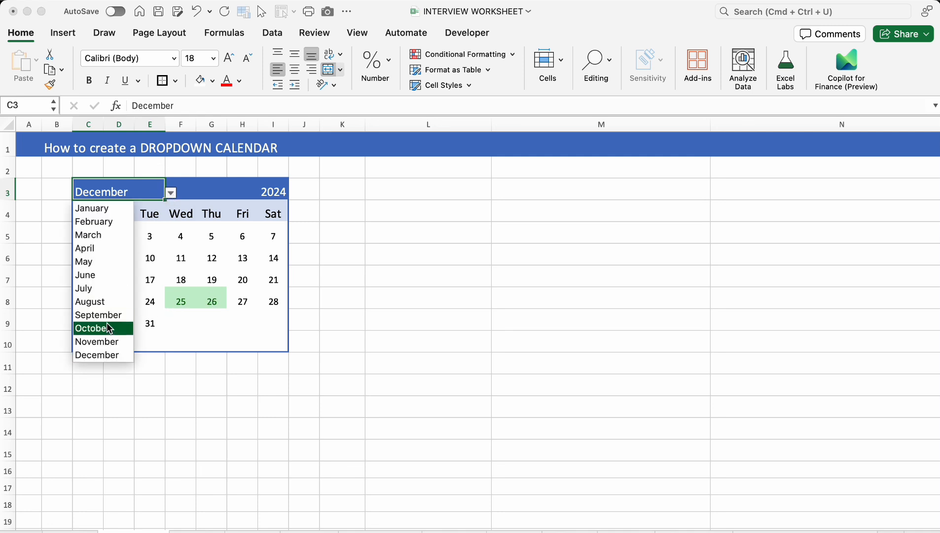
left_click(94, 329)
left_click(173, 194)
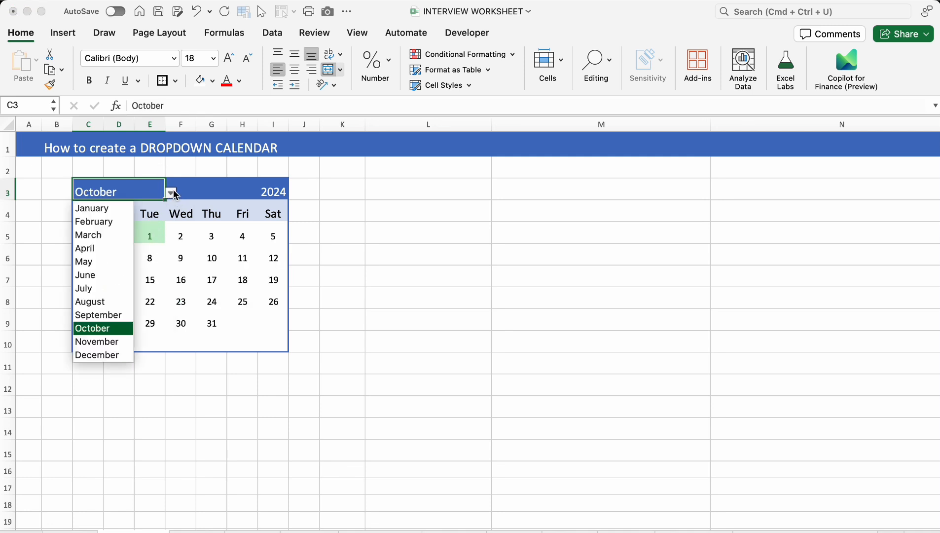
left_click(113, 302)
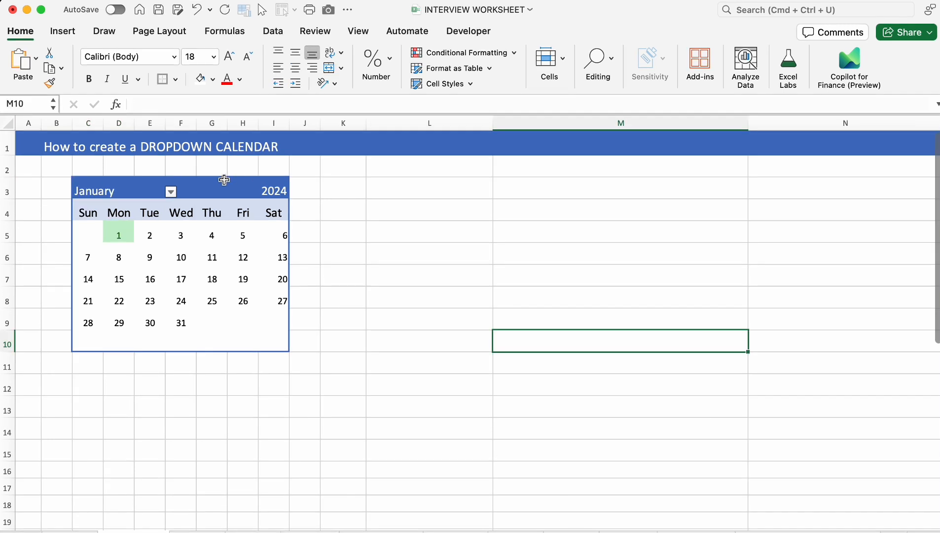
- Try the years 2020 and 2021 in the finished calendar's year cell I3
left_click(282, 192)
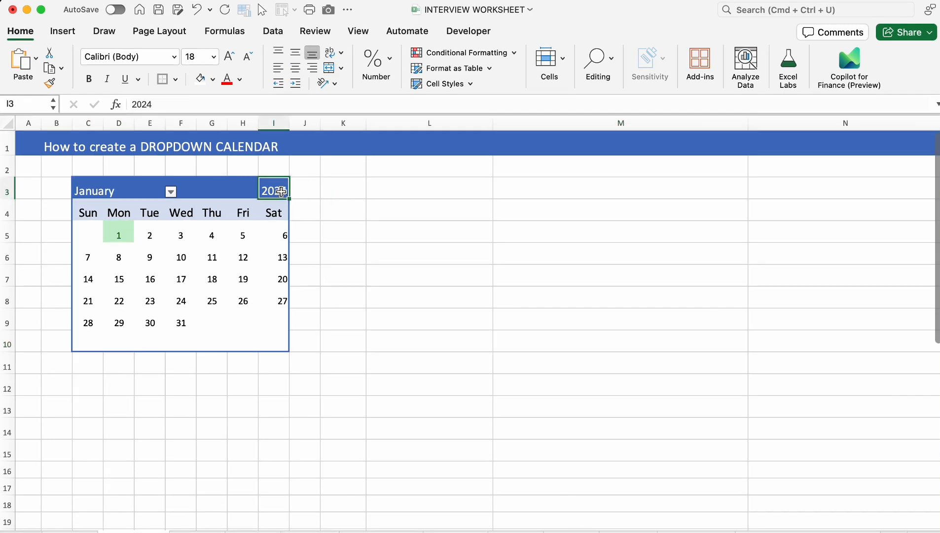
type("202")
key("Return")
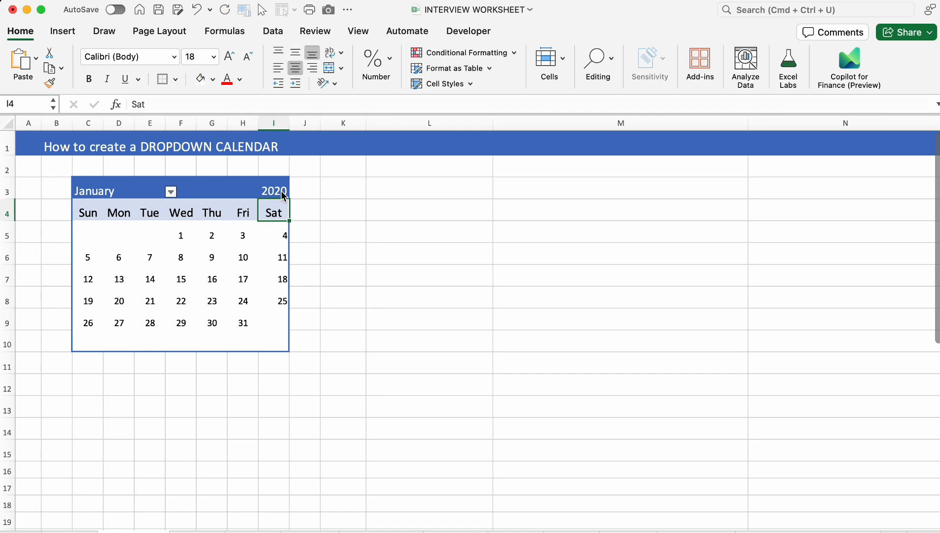
left_click(273, 191)
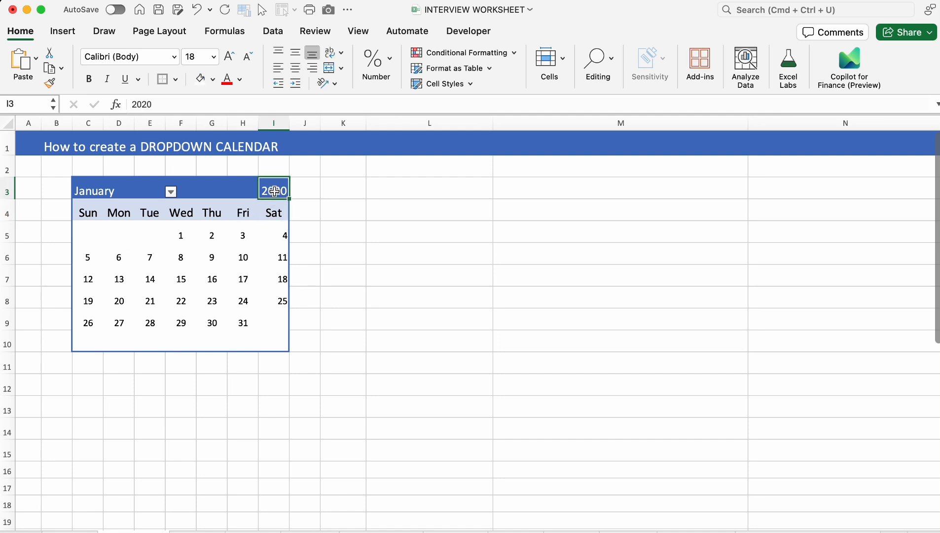
type("2021")
key("Return")
- Set the finished calendar's year in I3 back to 2024
left_click(276, 189)
type("202")
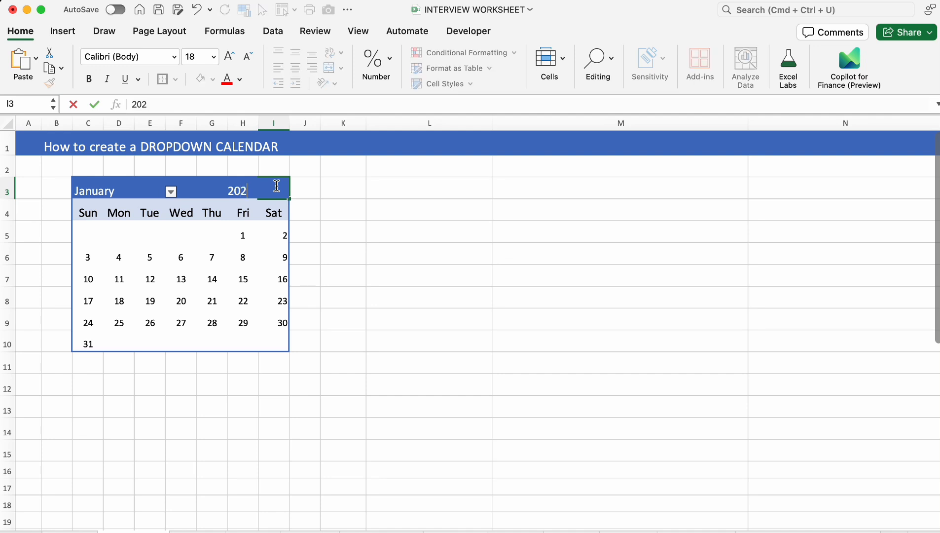
type("4")
key("Return")
left_click(277, 187)
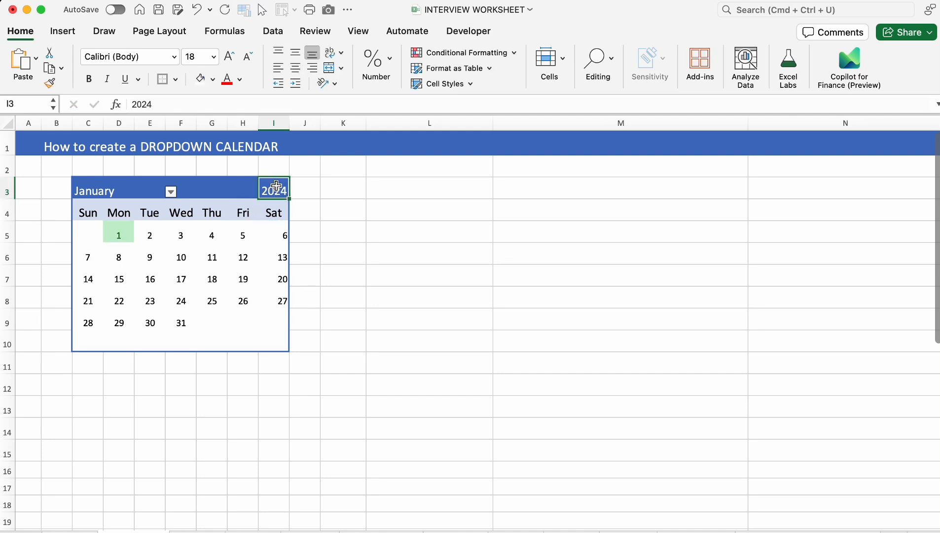
type("202")
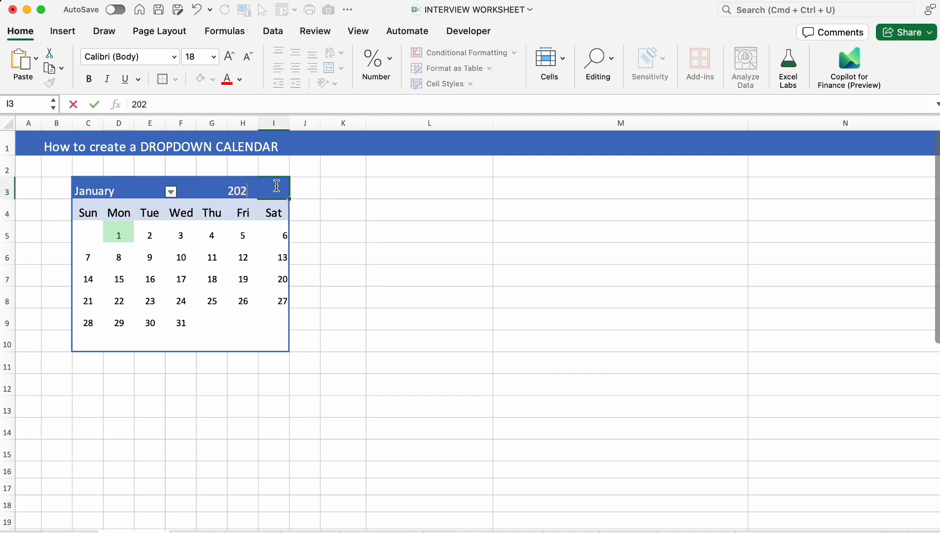
key("Return")
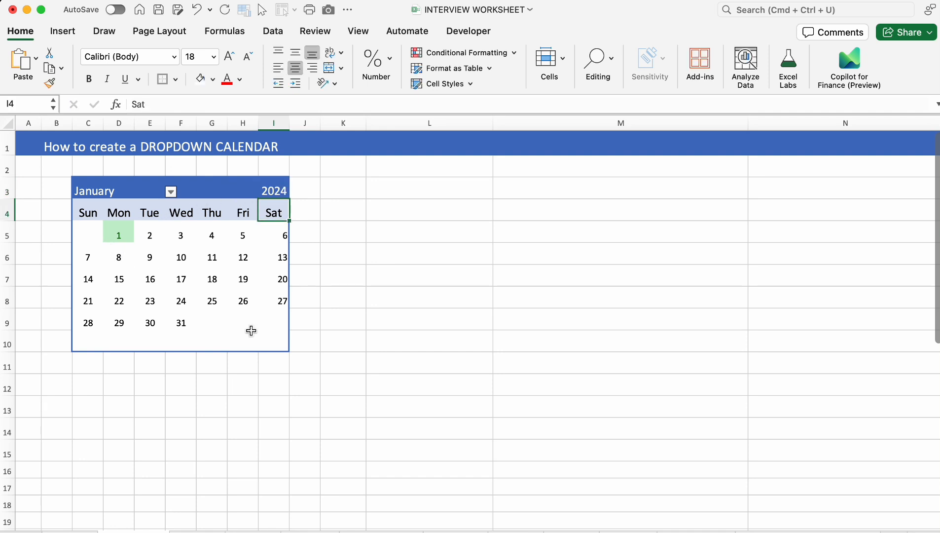
left_click(429, 319)
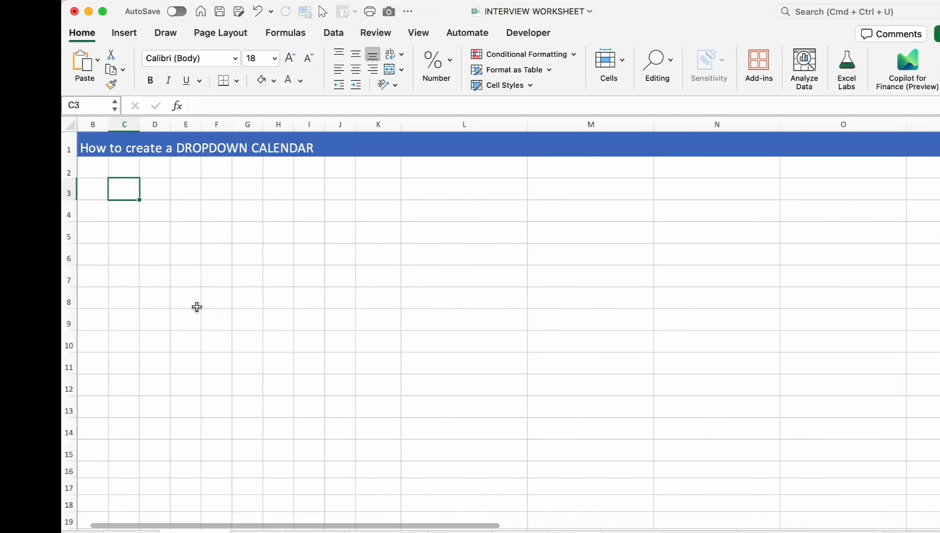
- Fill the header cells C3:I3 of the new calendar with the theme blue used in the title row
left_click_drag(60, 188, 247, 193)
left_click(214, 81)
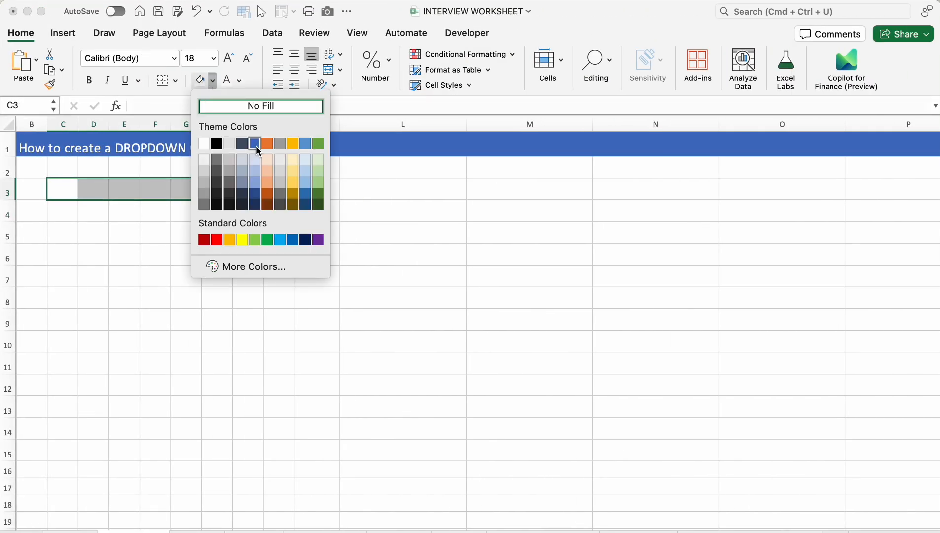
left_click(257, 144)
- Enter the month May in C3 and the year 2024 in I3
type("May")
left_click(250, 190)
type("2024")
left_click(227, 225)
- Make the font of the month and year header C3:I3 white
left_click_drag(65, 192, 267, 185)
left_click(84, 185)
left_click_drag(67, 190, 248, 192)
left_click(240, 81)
left_click(220, 114)
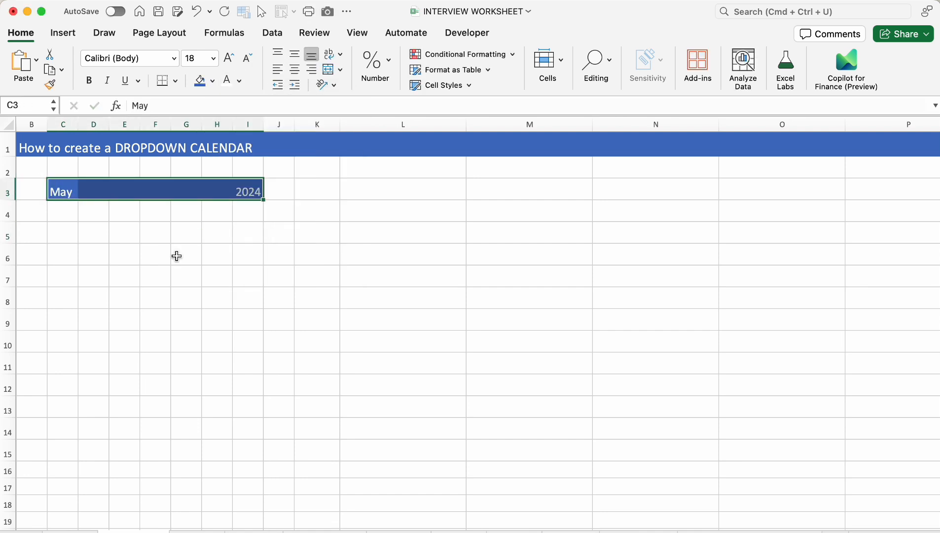
left_click(155, 298)
- Fill the weekday row C4:I4 with the lightest tint of the header blue
left_click_drag(62, 219, 250, 213)
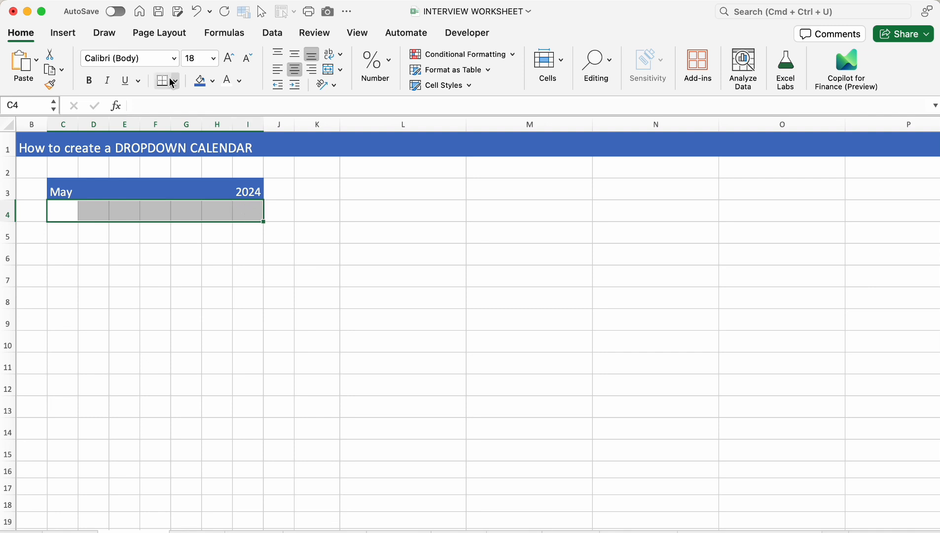
left_click(213, 81)
left_click(257, 161)
- Enter Sun in C4 and autofill the weekday abbreviations across to Sat in I4
left_click(71, 211)
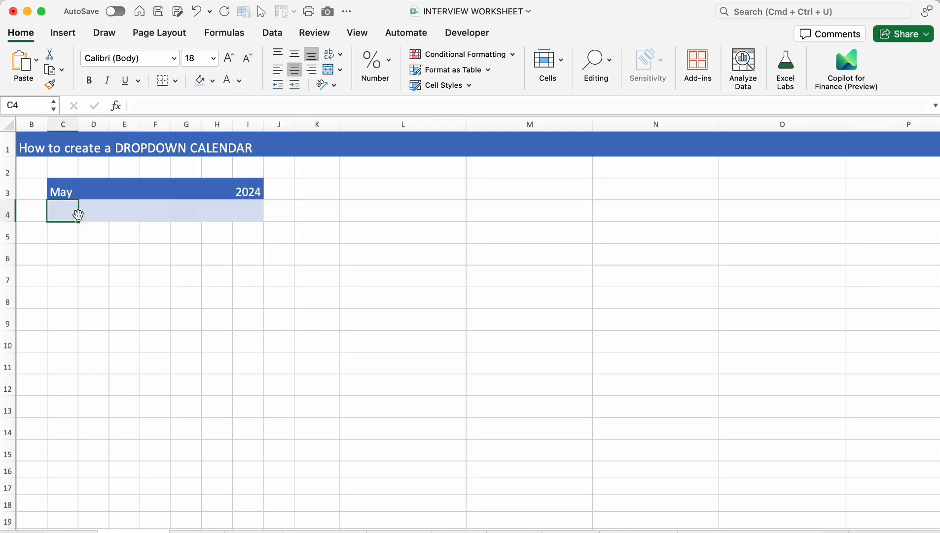
type("Mon")
key("BackSpace")
key("BackSpace")
key("BackSpace")
type("Sun")
left_click(86, 274)
left_click(64, 212)
left_click_drag(78, 222, 249, 218)
- Enter the formula =SEQUENCE(6,7) in C5 to generate the grid of six weeks by seven days
left_click(60, 236)
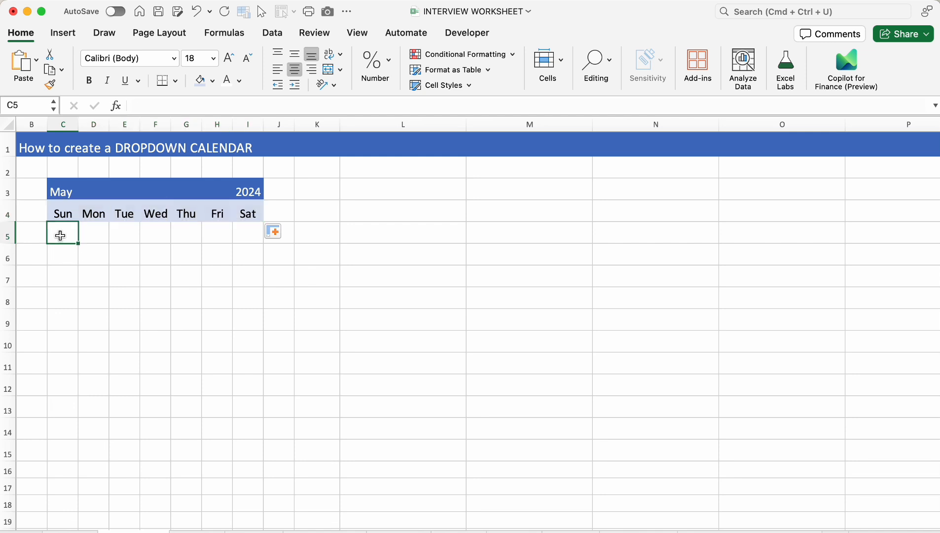
type("=SEQUEN")
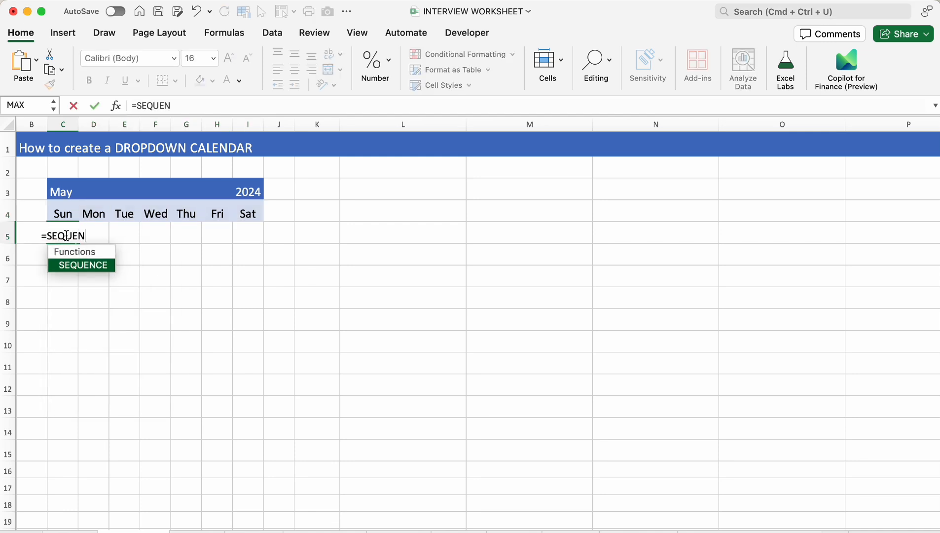
type("CE(")
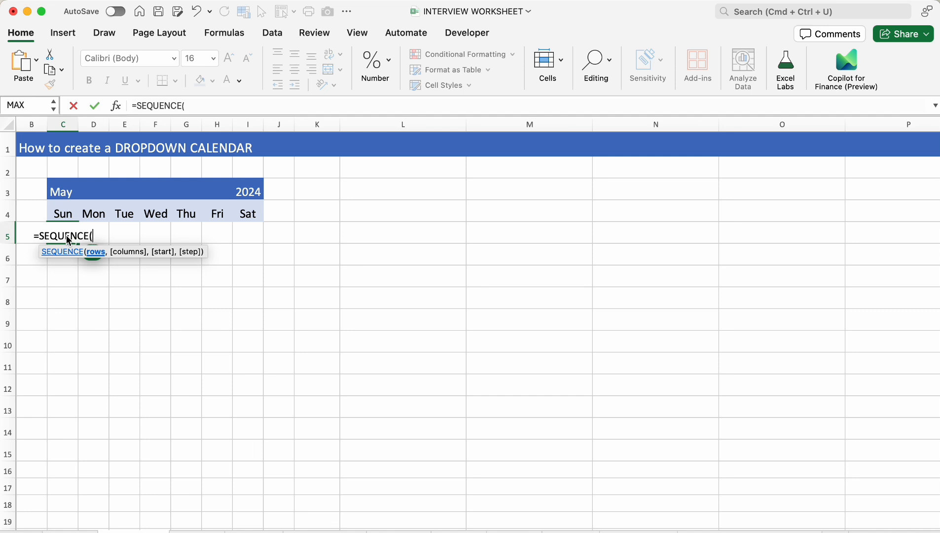
type("6,7)")
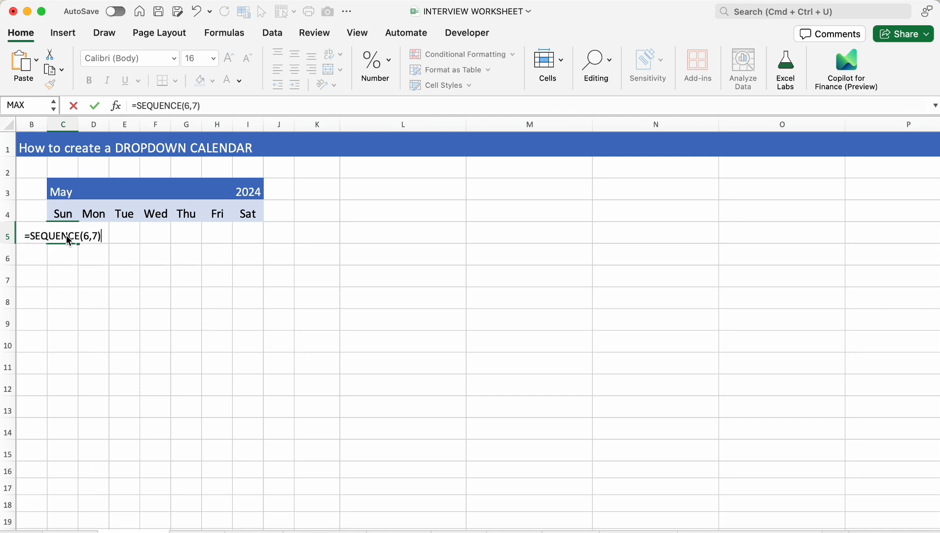
key("Return")
- Add DATEVALUE(C3&I3) as the start argument of the SEQUENCE formula in C5, giving =SEQUENCE(6,7,DATEVALUE(C3&I3))
left_click(65, 234)
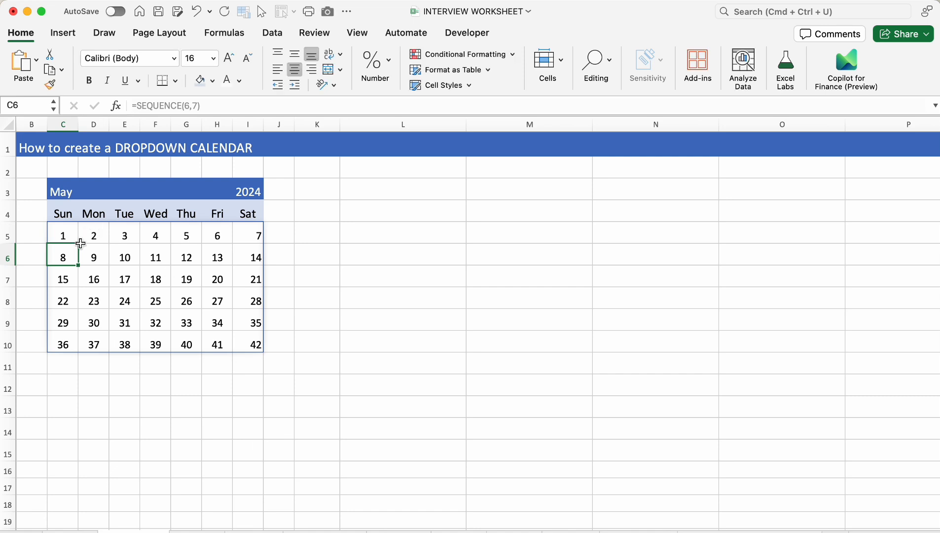
double_click(70, 237)
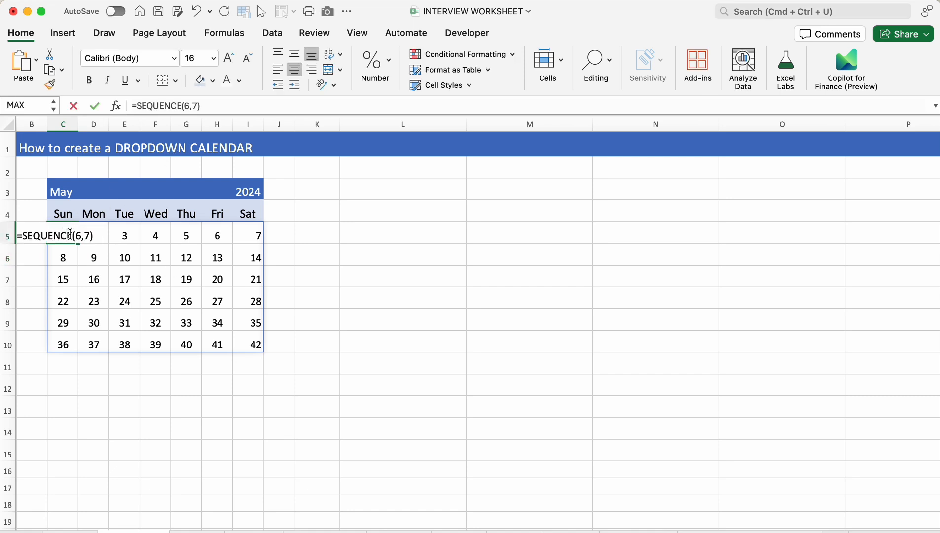
type(",")
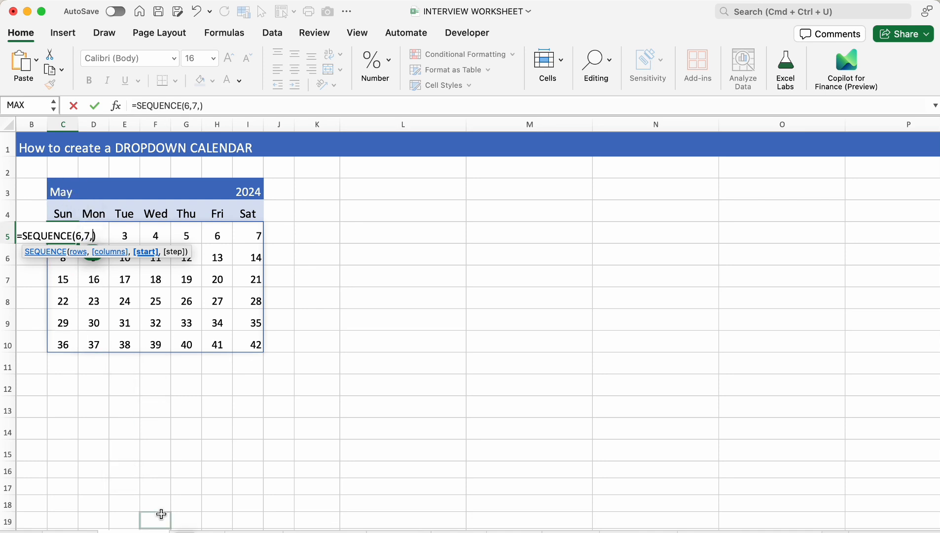
type("DATEVALUE")
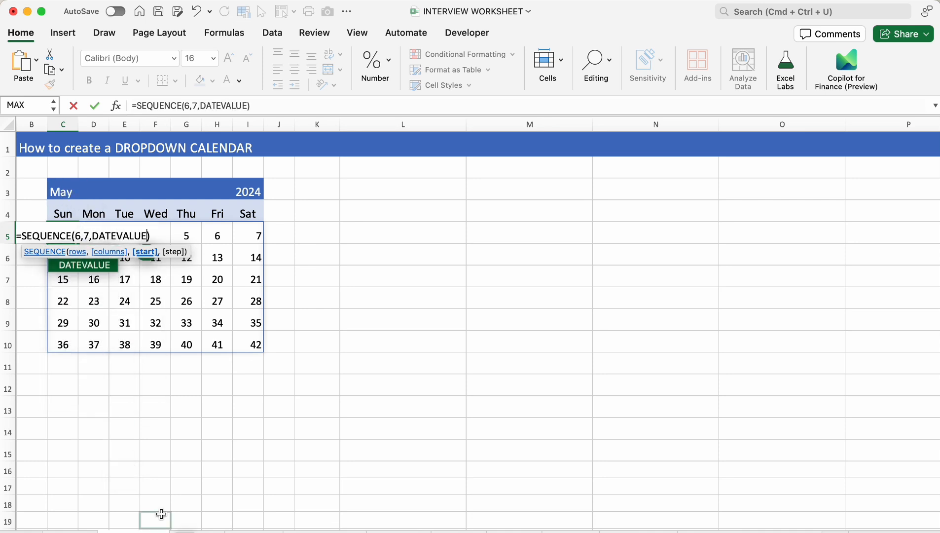
type("(")
left_click(62, 191)
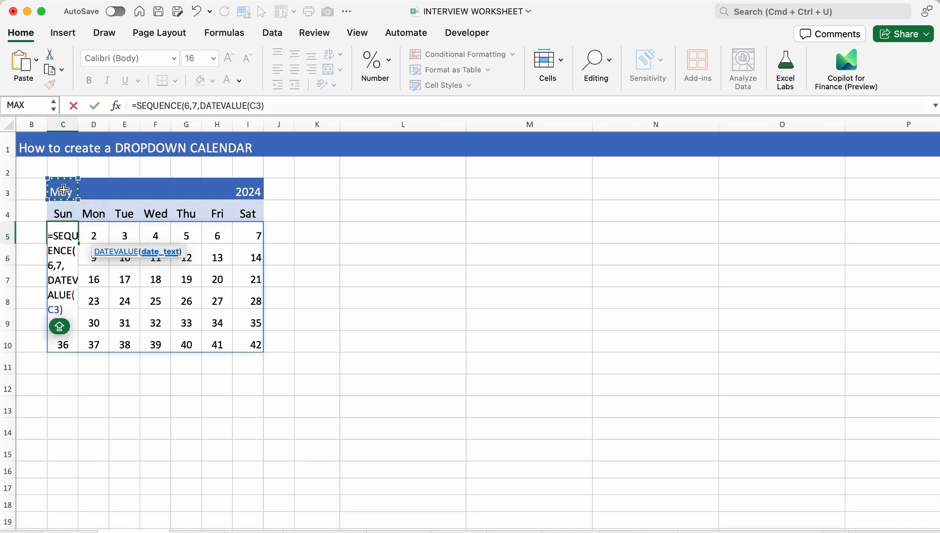
type("&")
left_click(246, 192)
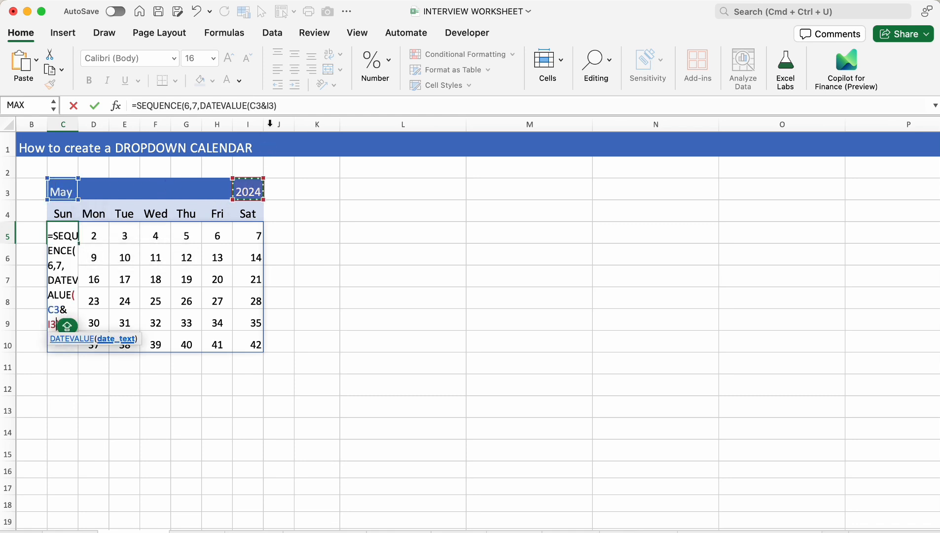
type(")")
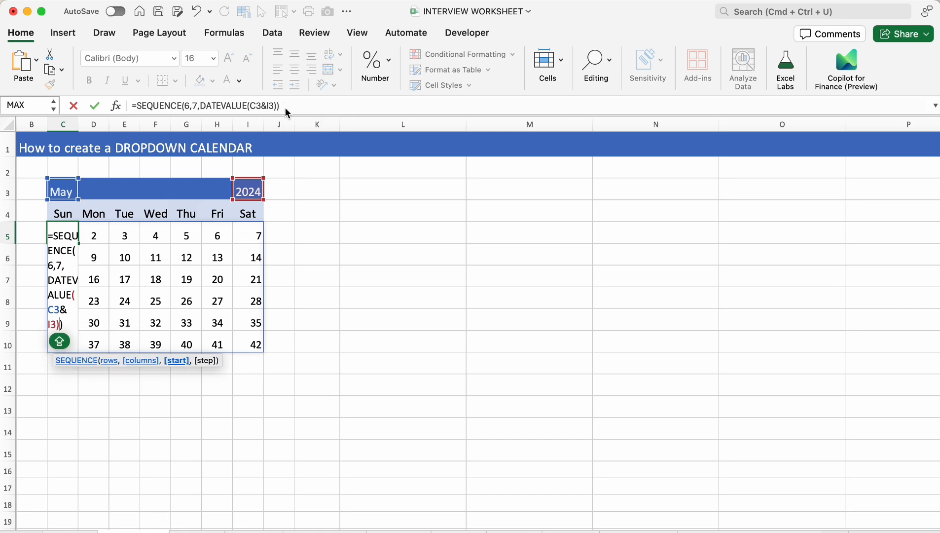
key("Return")
- Set the calendar grid C5:I10 to font size 10 and the Short Date format
left_click_drag(69, 237, 248, 342)
left_click(213, 58)
left_click(209, 113)
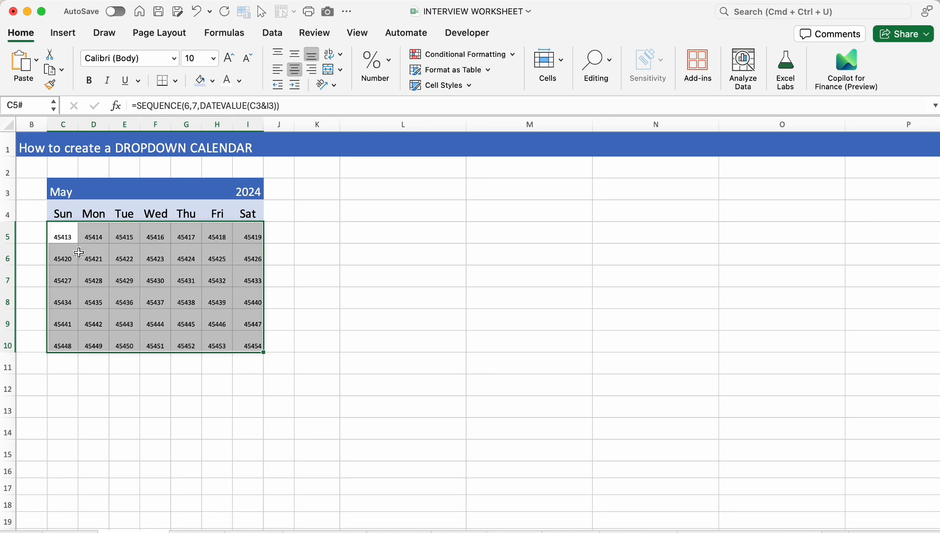
left_click(374, 64)
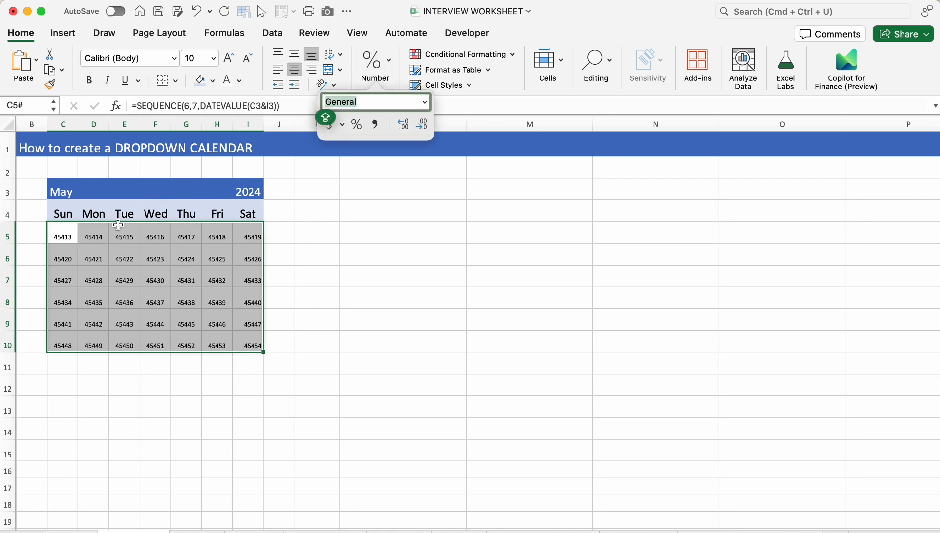
left_click(428, 103)
left_click(388, 235)
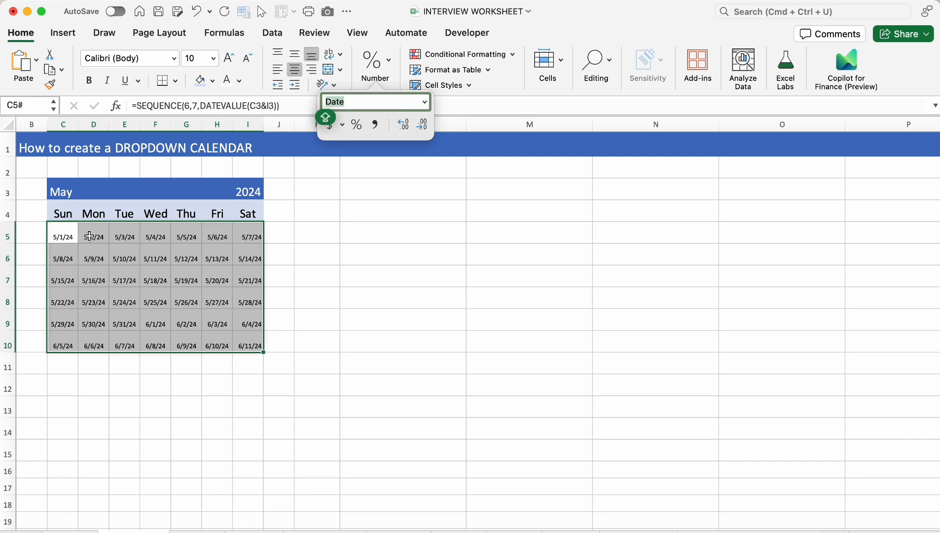
- Apply the custom number format d to the calendar grid C5:I10 and set its font size to 14
left_click(425, 103)
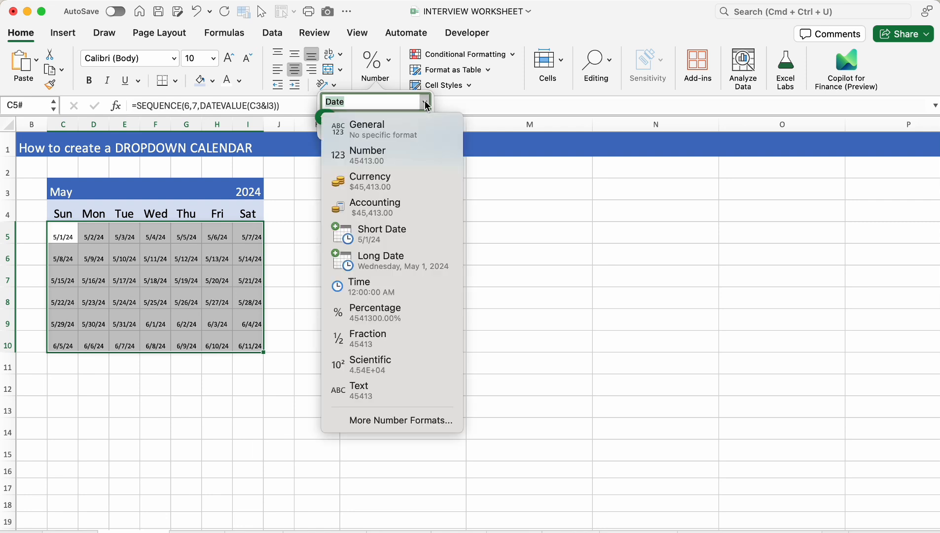
left_click(398, 421)
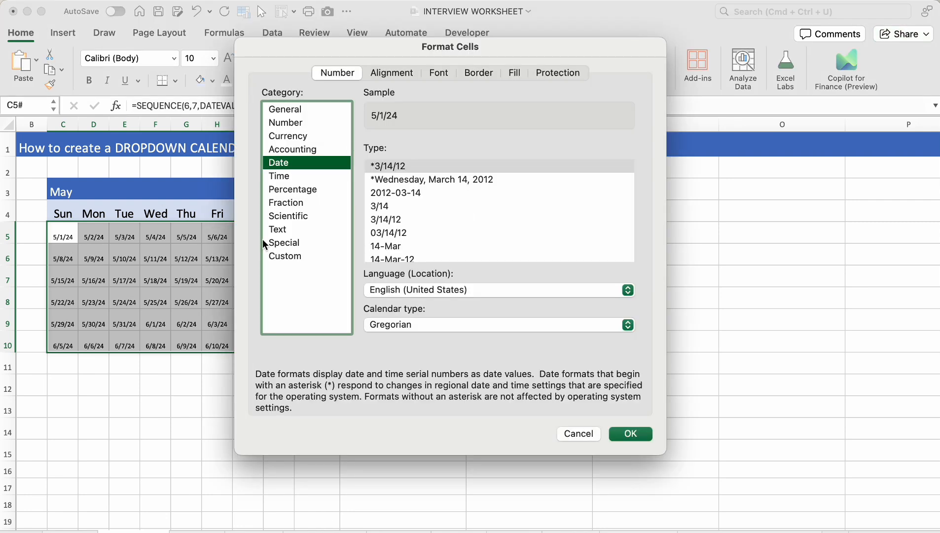
left_click(306, 257)
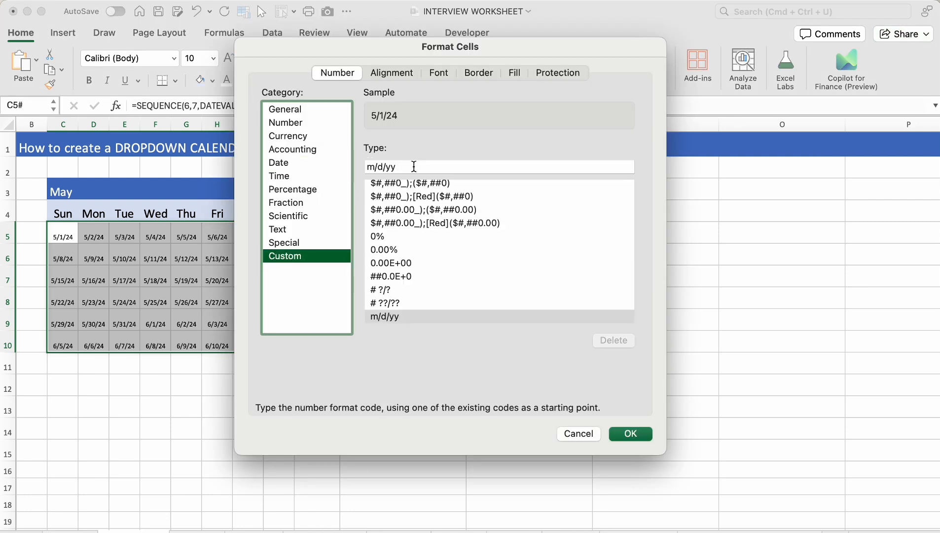
left_click_drag(414, 167, 332, 159)
type("D")
key("BackSpace")
type("d")
left_click(632, 434)
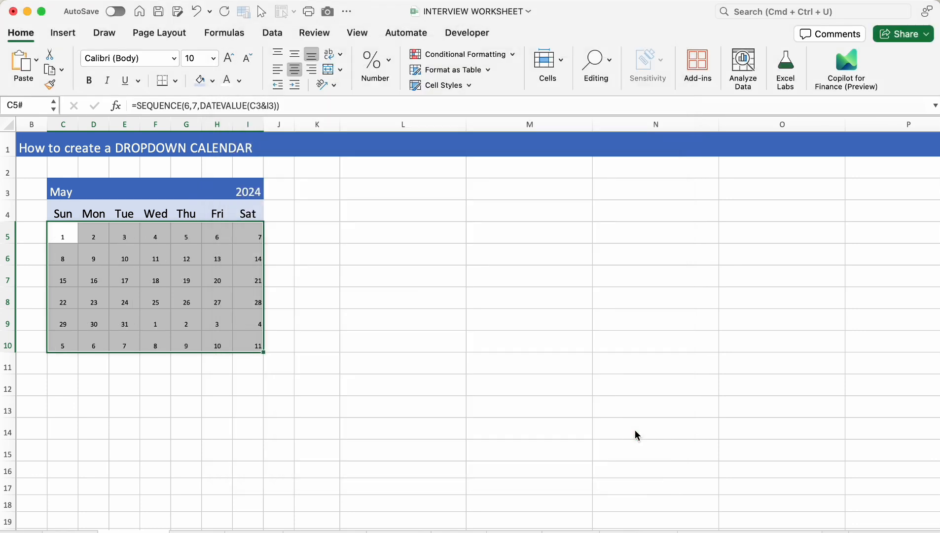
left_click(214, 58)
left_click(200, 162)
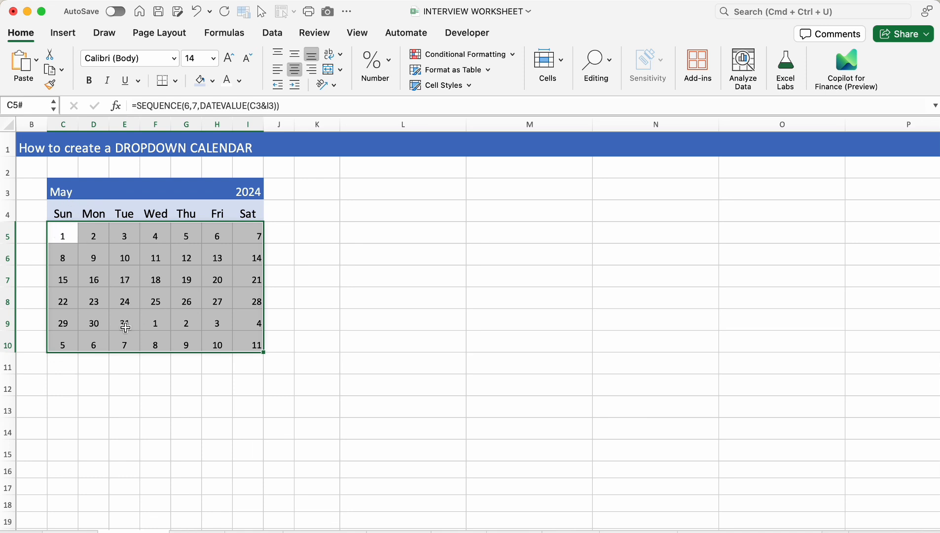
- Change the calendar's month in C3 to June
left_click(67, 192)
type("June")
left_click(113, 264)
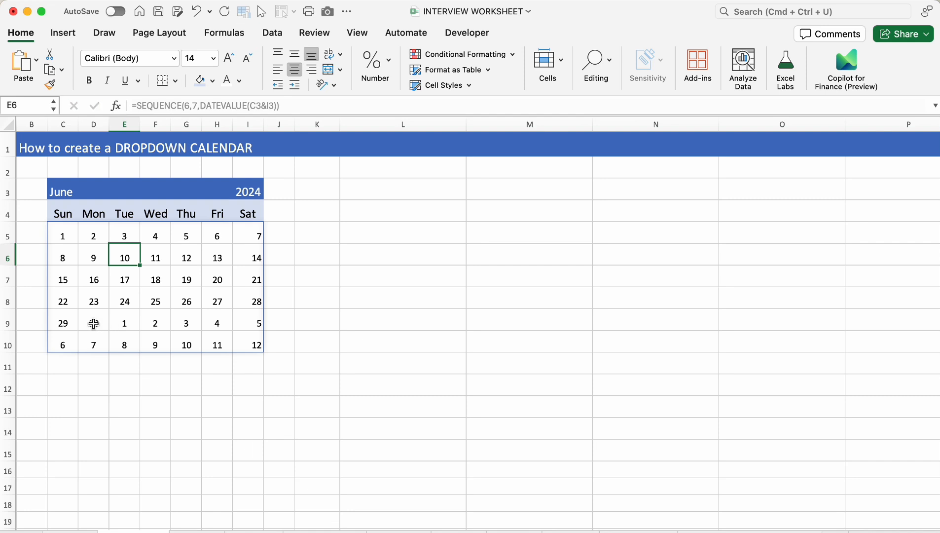
- Change the calendar's month in C3 to February
left_click(56, 194)
type("February")
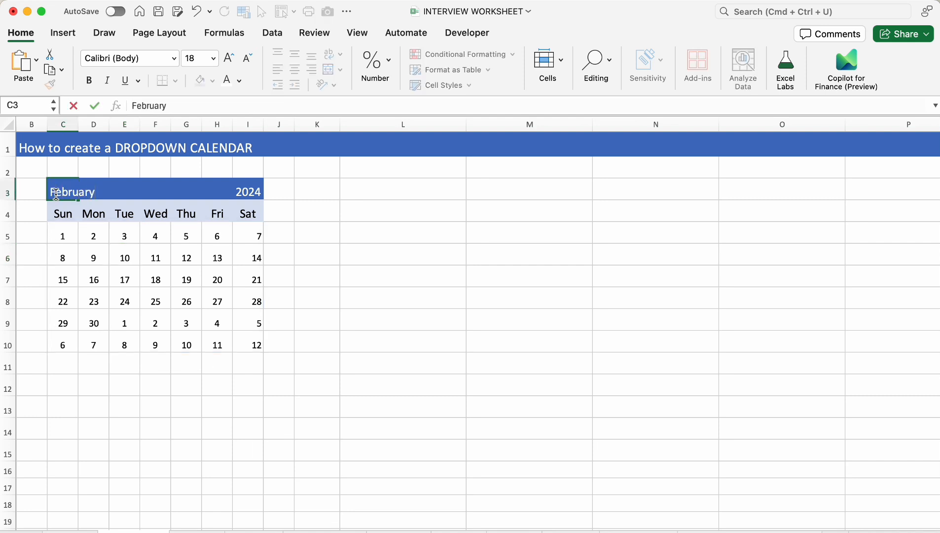
key("Return")
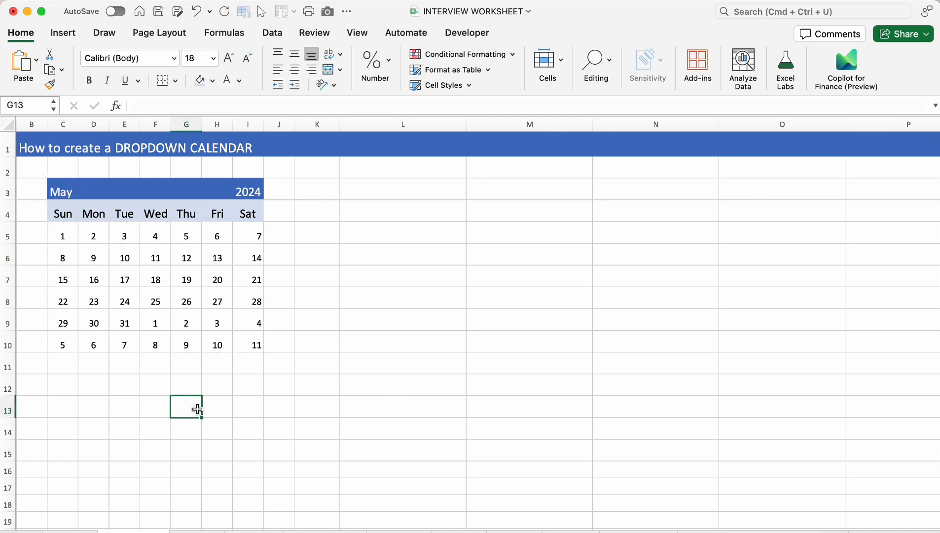
- Enter the test formula =WEEKDAY(C3&I3) in cell G13 below the calendar
type("=weekday")
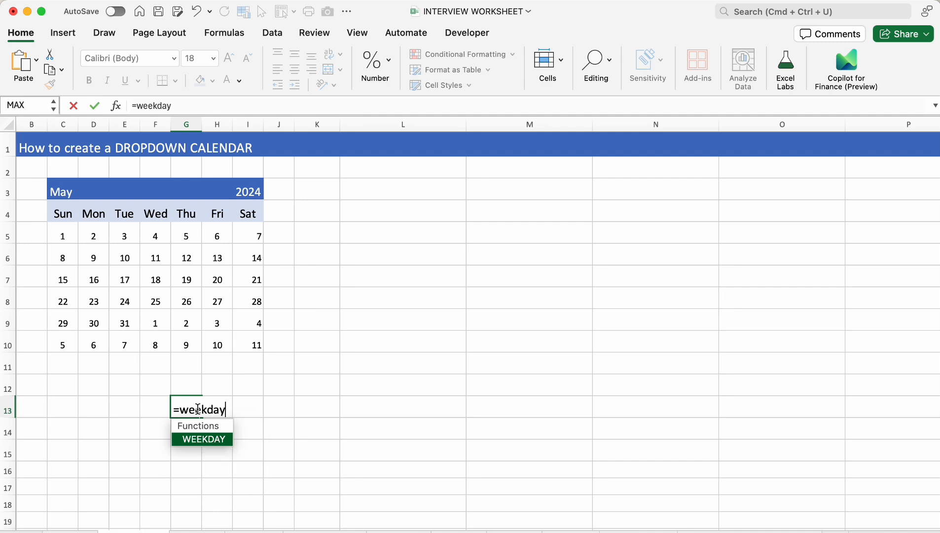
key("Tab")
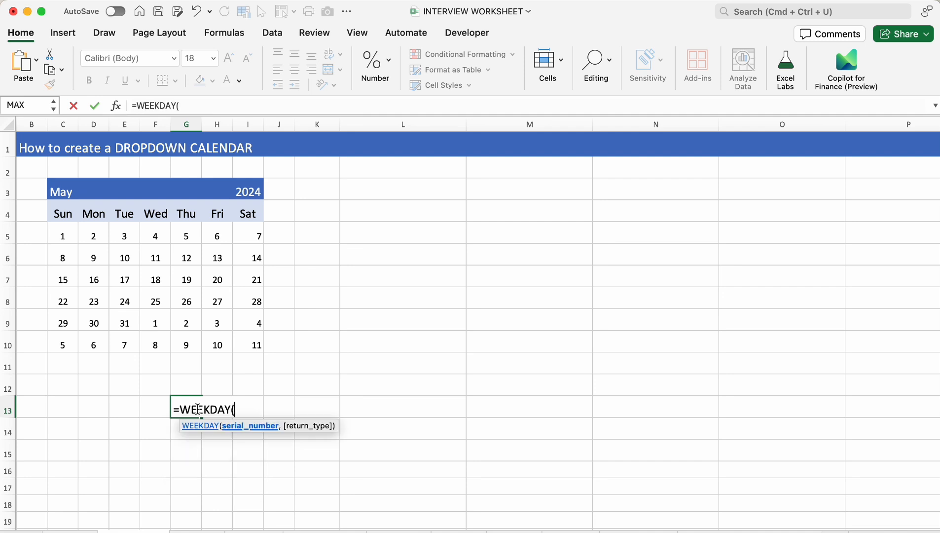
left_click(60, 197)
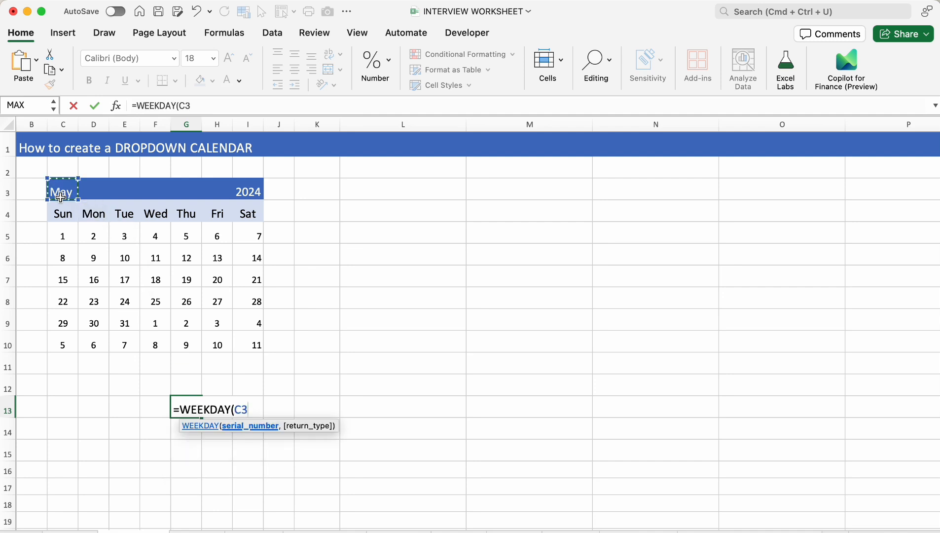
type("&")
left_click(252, 194)
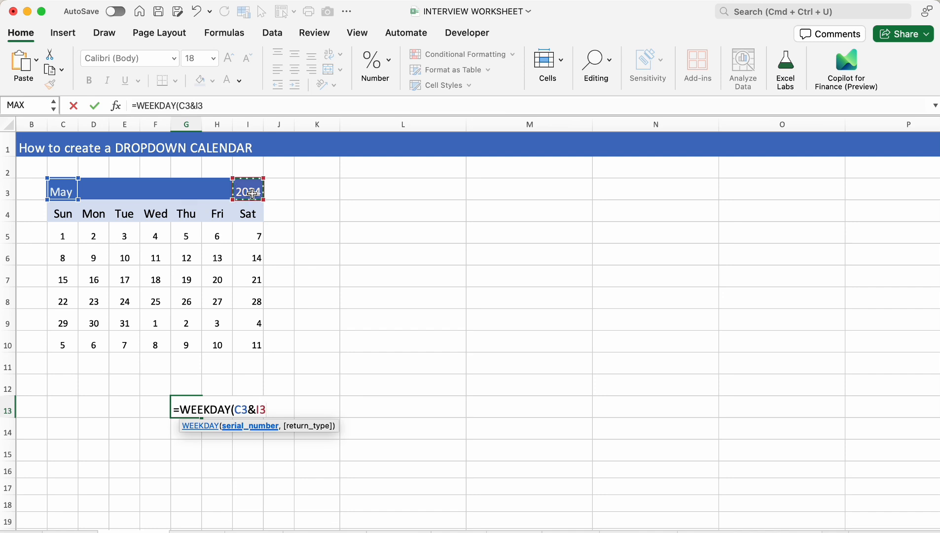
type(")")
key("Return")
left_click(184, 406)
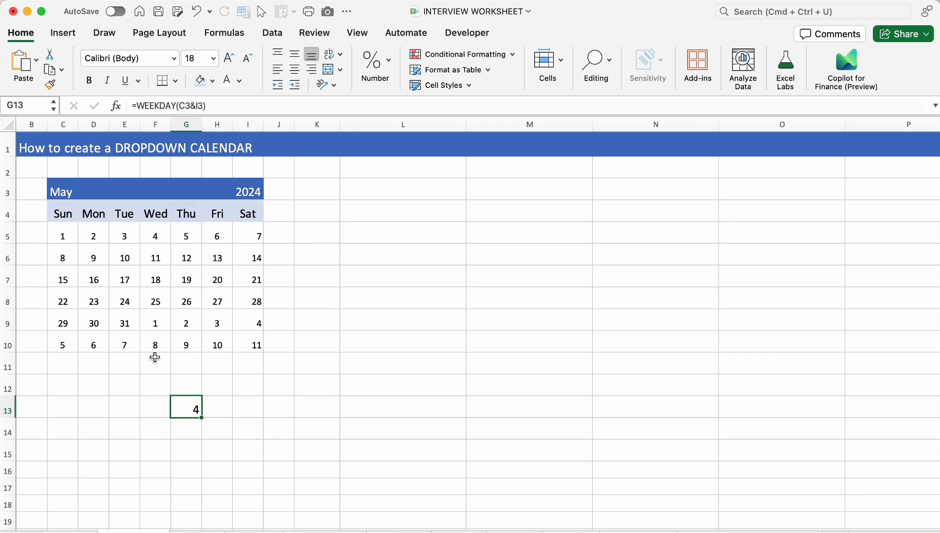
- Examine the return_type options of the WEEKDAY formula in G13
double_click(181, 407)
left_click(267, 410)
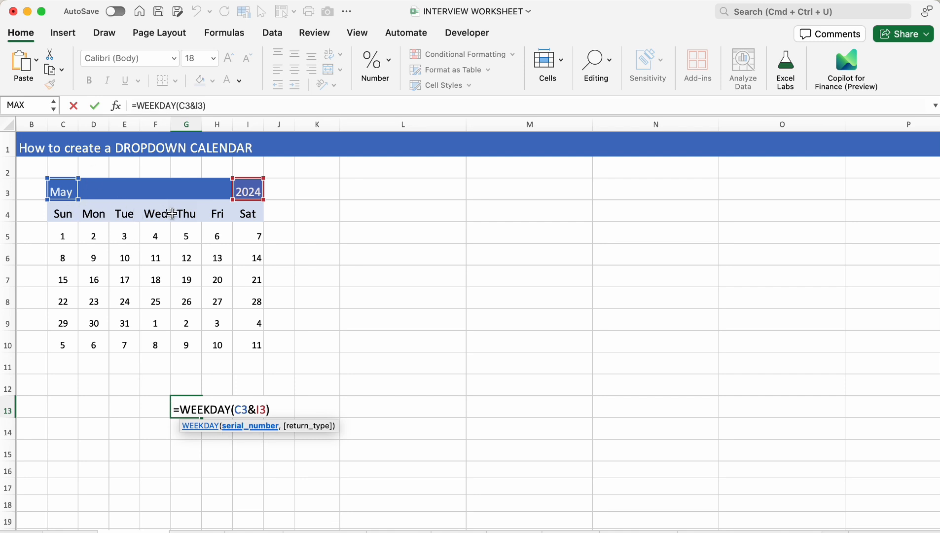
type(",")
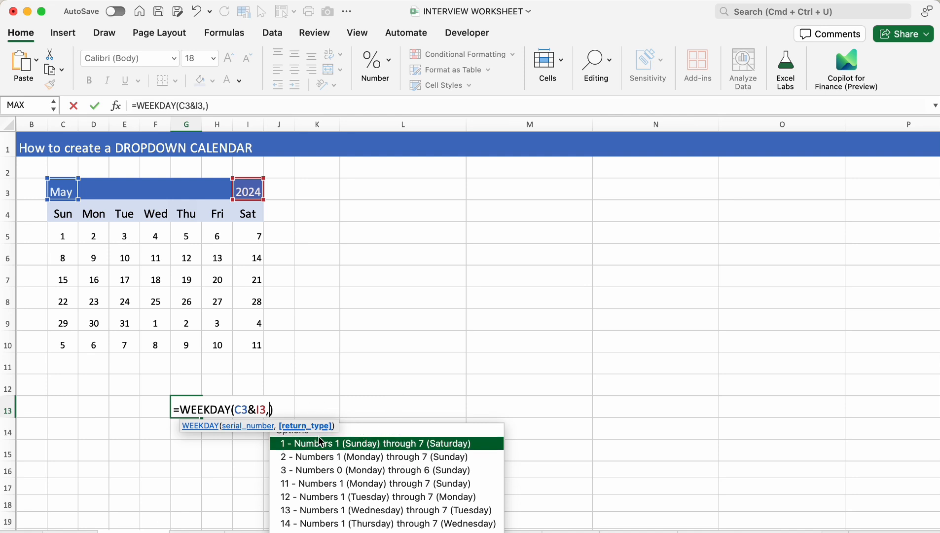
key("BackSpace")
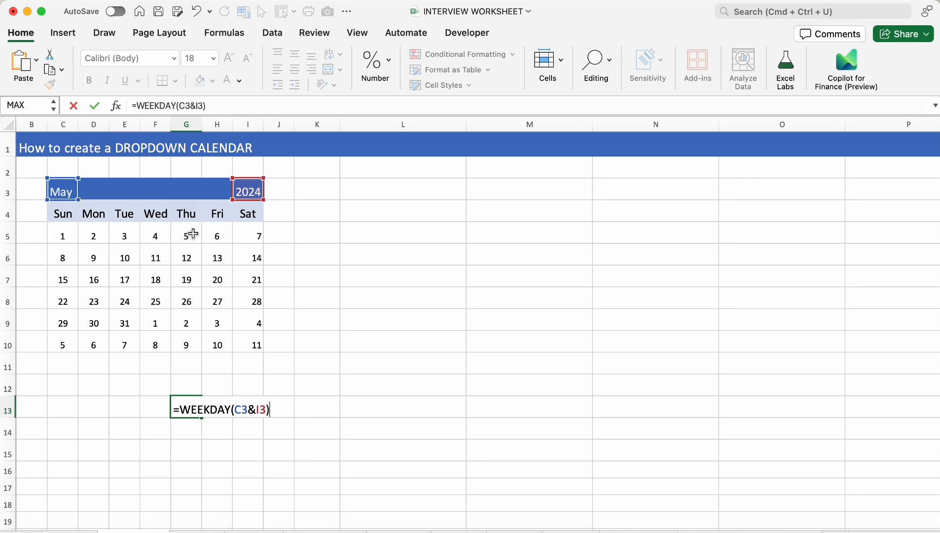
- Copy WEEKDAY(C3&I3) from G13 and subtract it from the start argument in C5, giving =SEQUENCE(6,7,DATEVALUE(C3&I3)-WEEKDAY(C3&I3))
left_click_drag(260, 410, 180, 409)
left_click(62, 236)
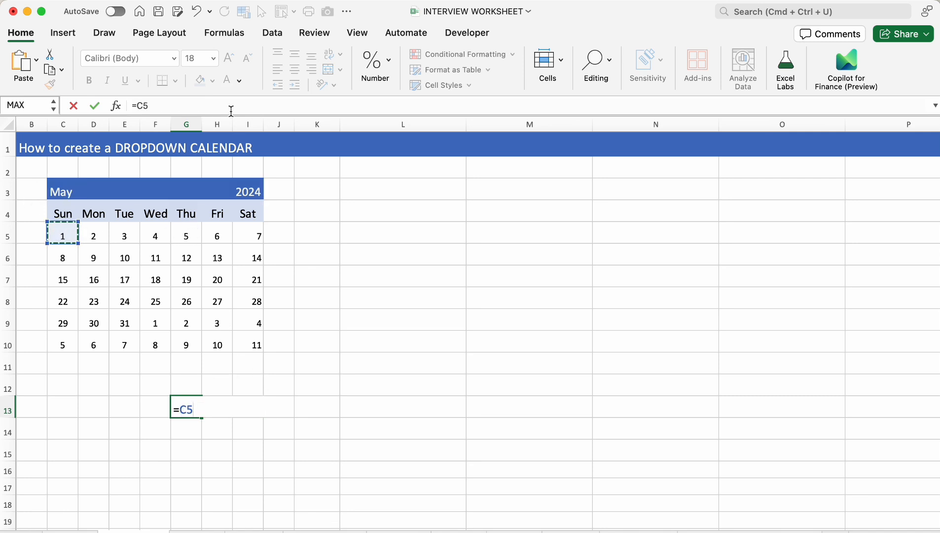
key("Escape")
left_click(62, 236)
left_click(277, 106)
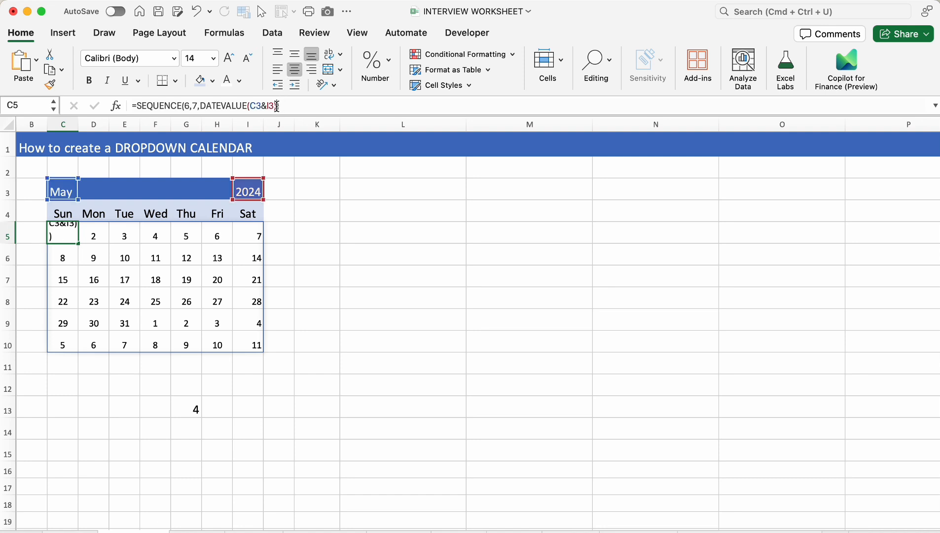
key("super+v")
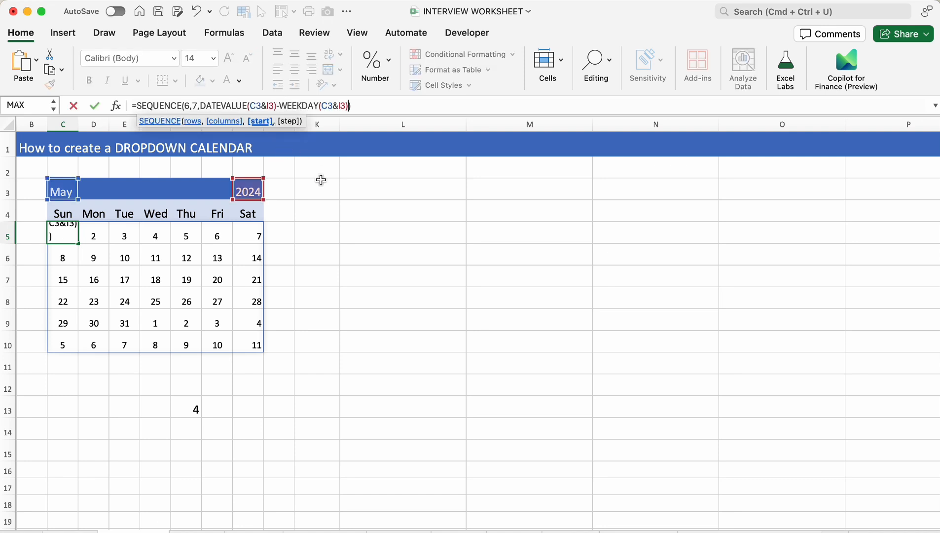
key("Return")
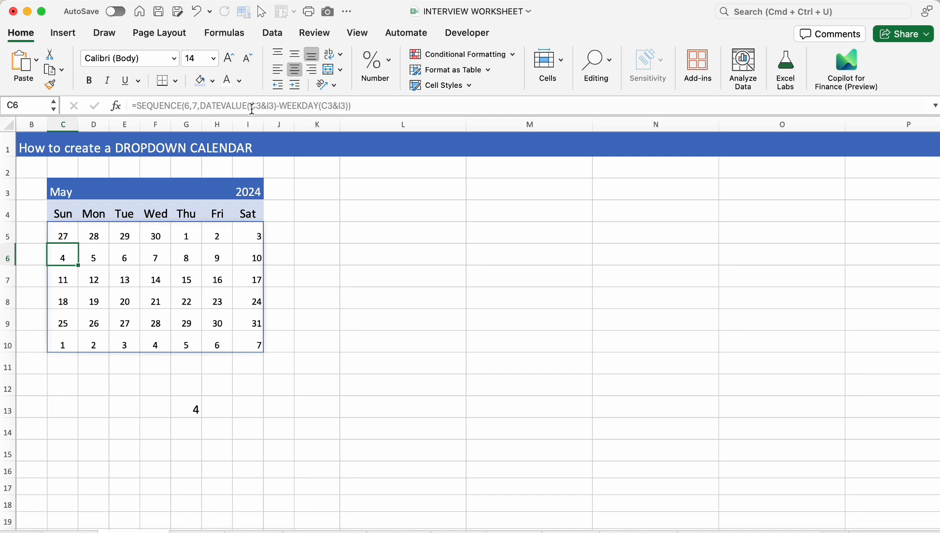
- Add +1 to the start argument of the SEQUENCE formula in C5, after WEEKDAY(C3&I3)
left_click(57, 233)
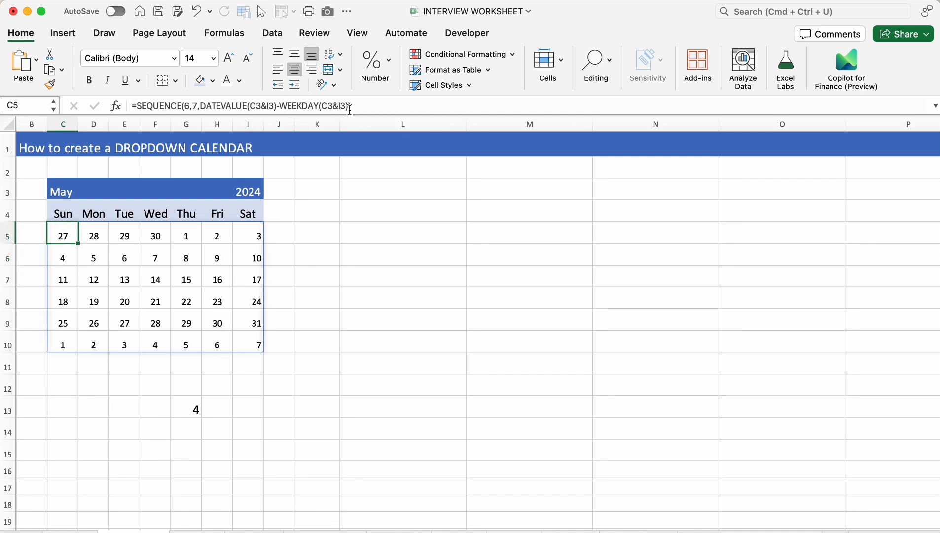
left_click(352, 109)
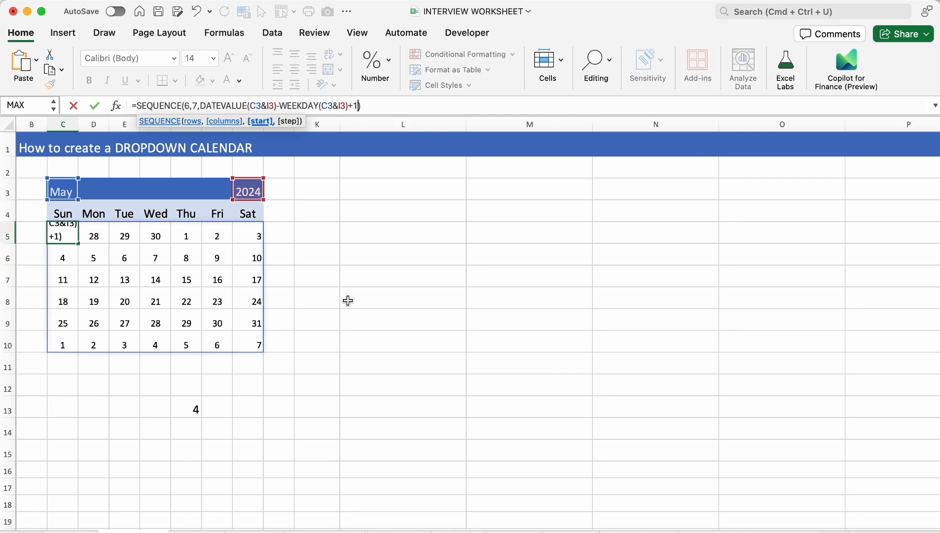
type("+1")
key("Return")
- Set the calendar's month in C3 to June and clear the WEEKDAY test formula from G13
left_click(63, 189)
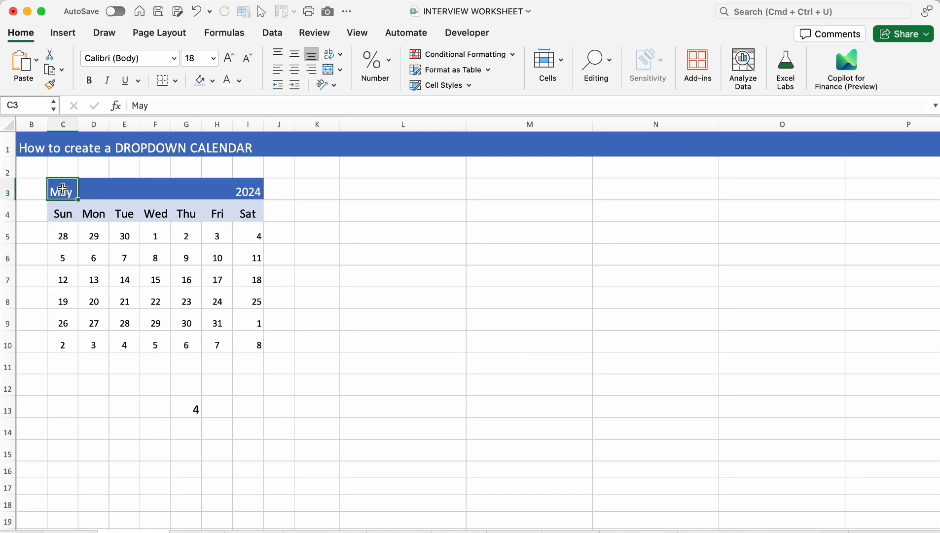
type("june")
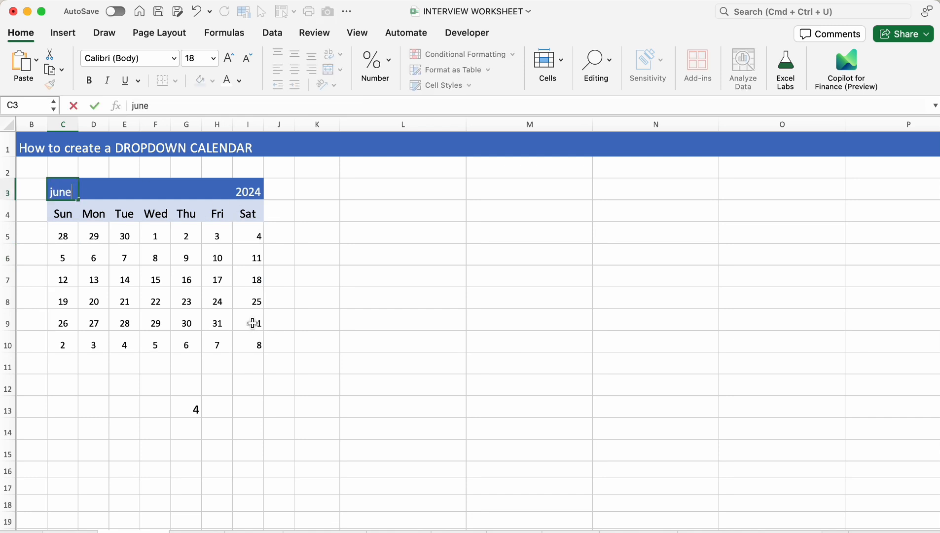
key("Return")
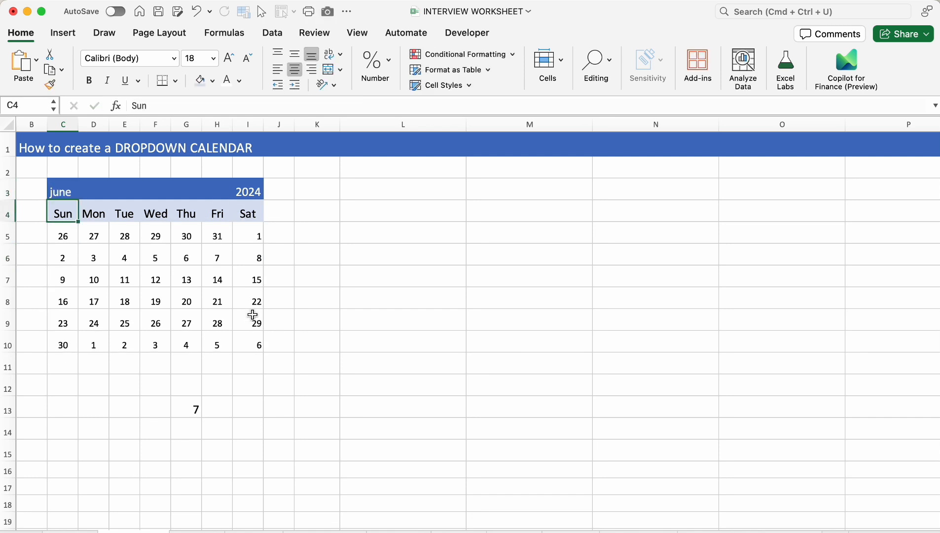
left_click(59, 187)
type("June")
key("Return")
left_click(193, 408)
key("Delete")
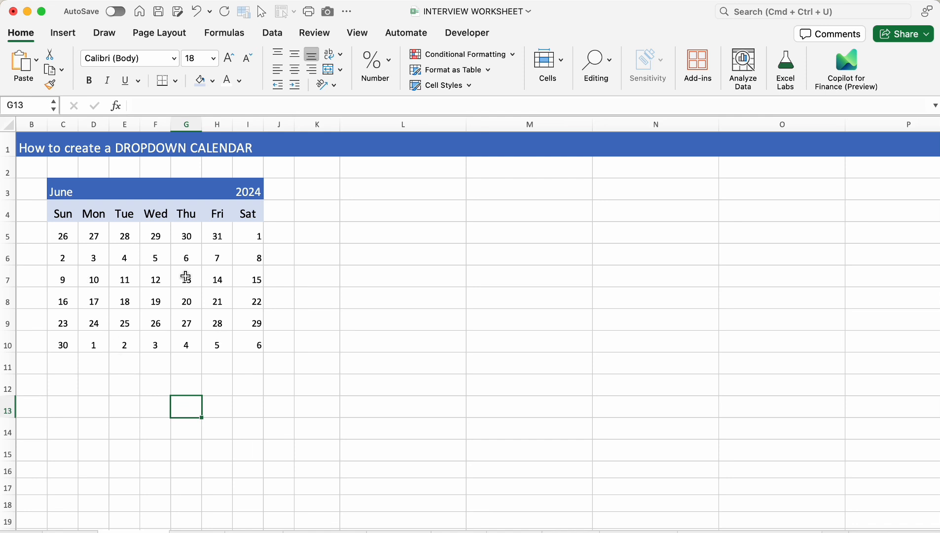
- Create a Classic conditional formatting rule for the calendar grid C5:I10 that uses a formula to determine which cells to format
left_click_drag(62, 232, 248, 345)
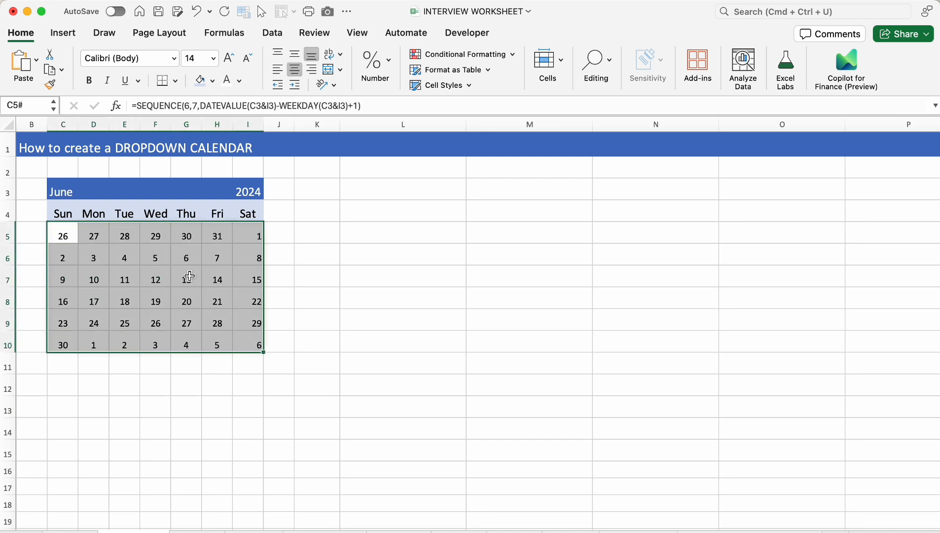
left_click(462, 57)
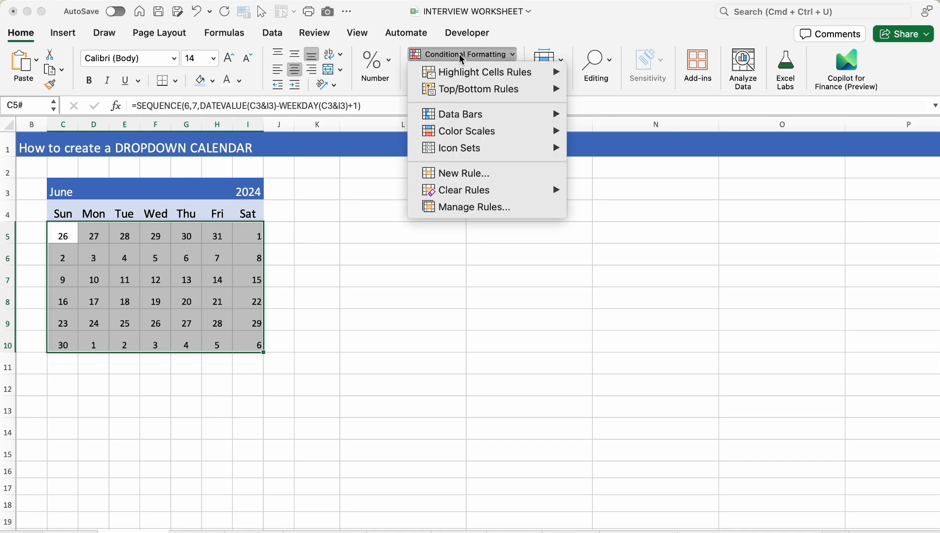
left_click(483, 176)
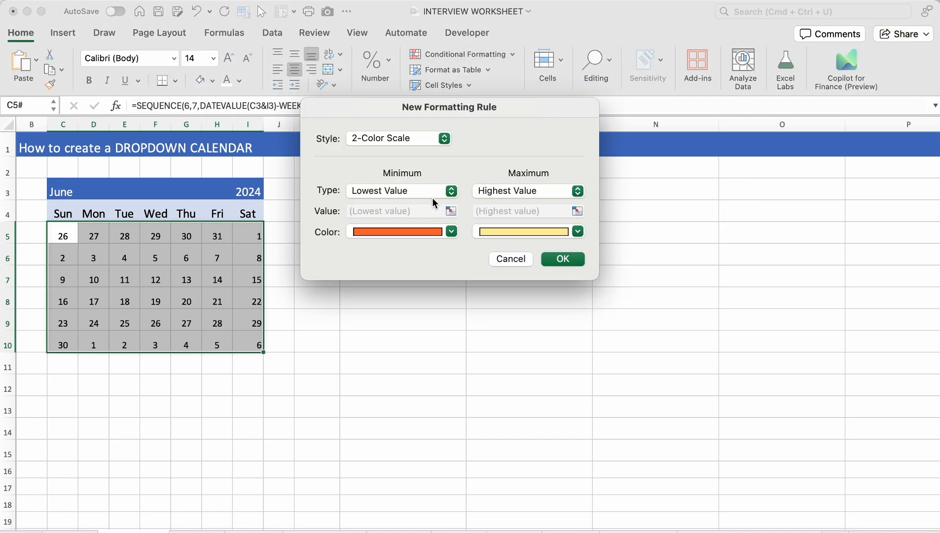
left_click(444, 139)
left_click(398, 202)
left_click(509, 173)
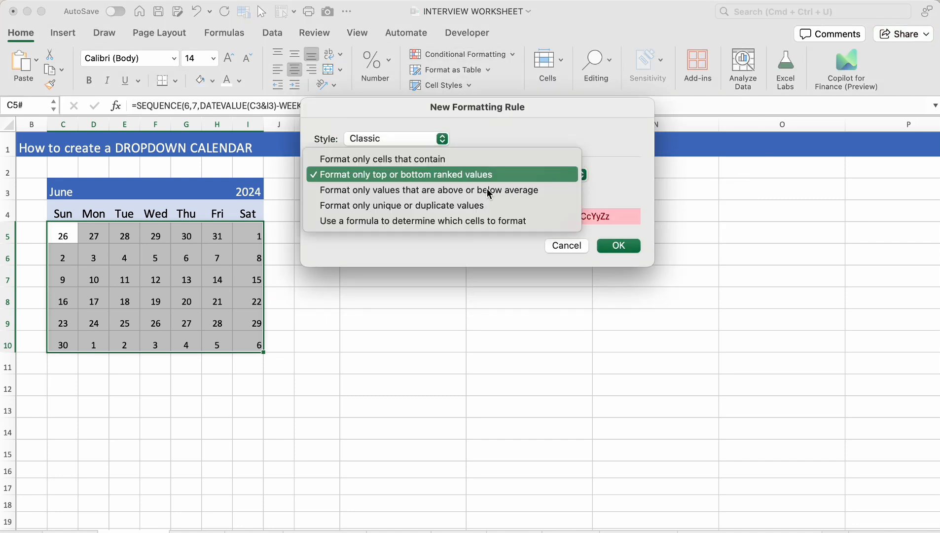
left_click(454, 222)
- Enter the rule formula =month(C5)<>month($C$3&$I$3) to target days outside the chosen month
left_click(437, 197)
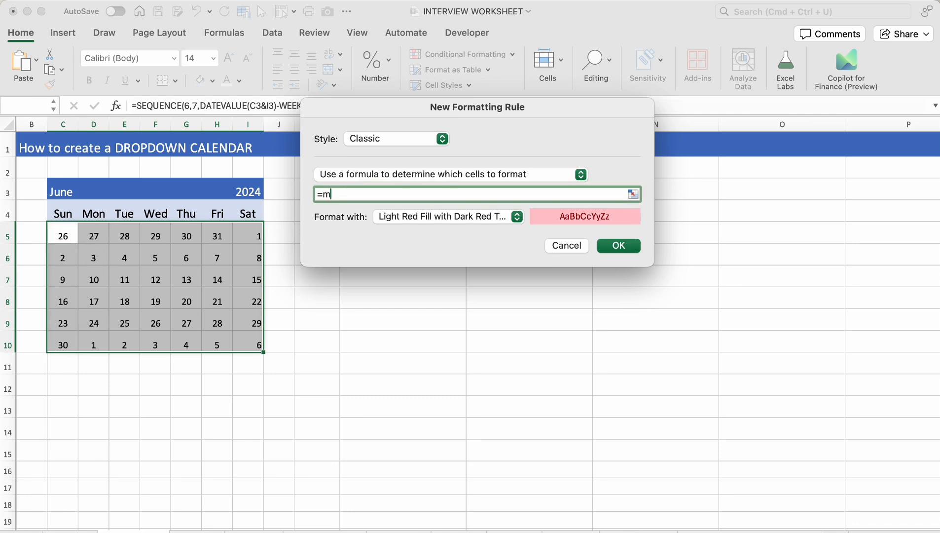
type("month(")
left_click(69, 239)
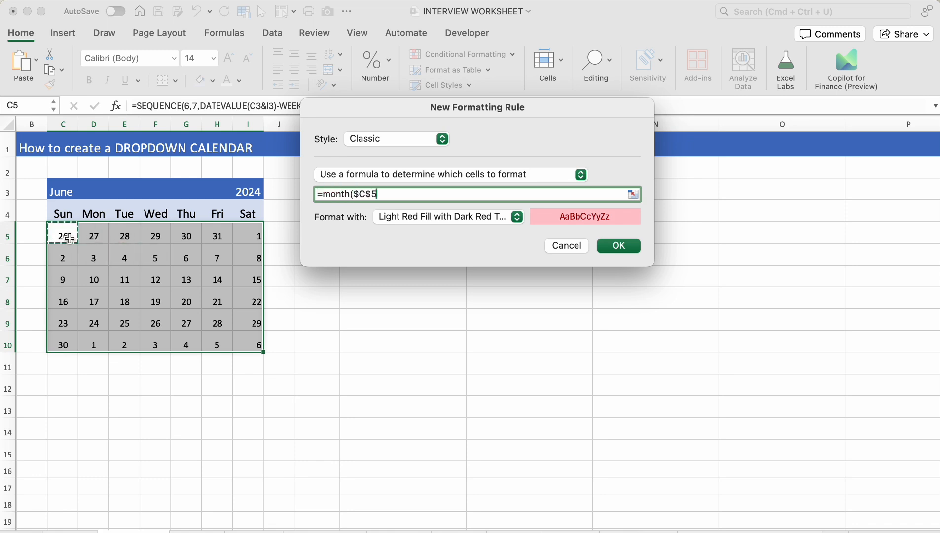
key("F4")
type(")<>")
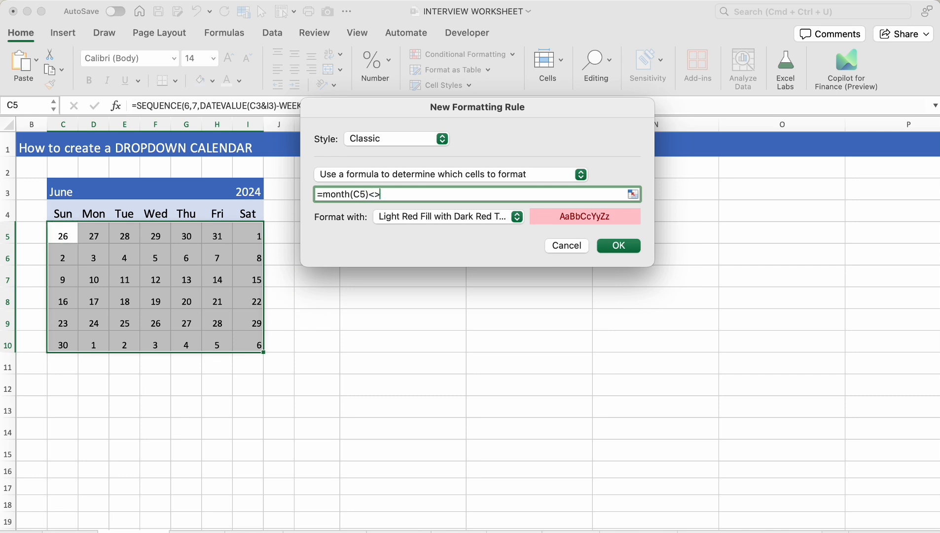
type("month(")
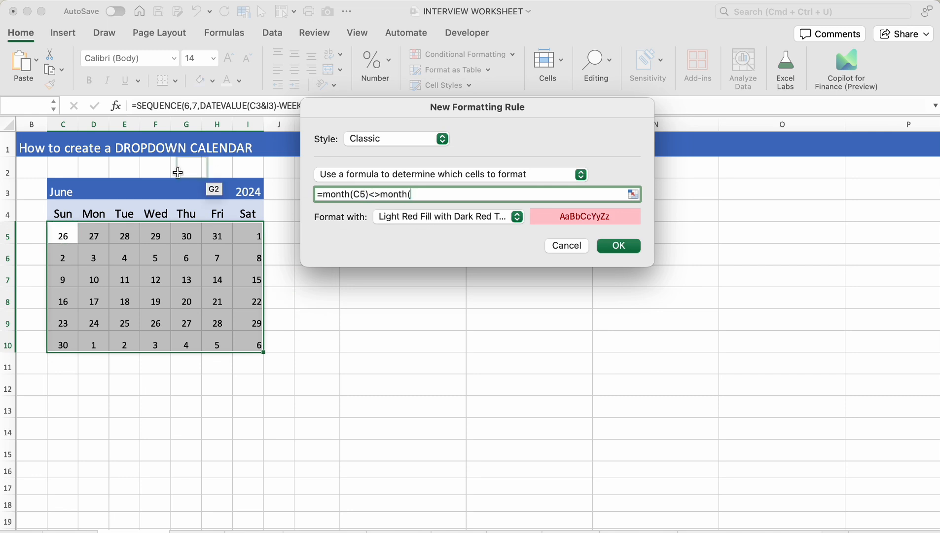
left_click(60, 189)
type("&")
left_click(251, 195)
type(")")
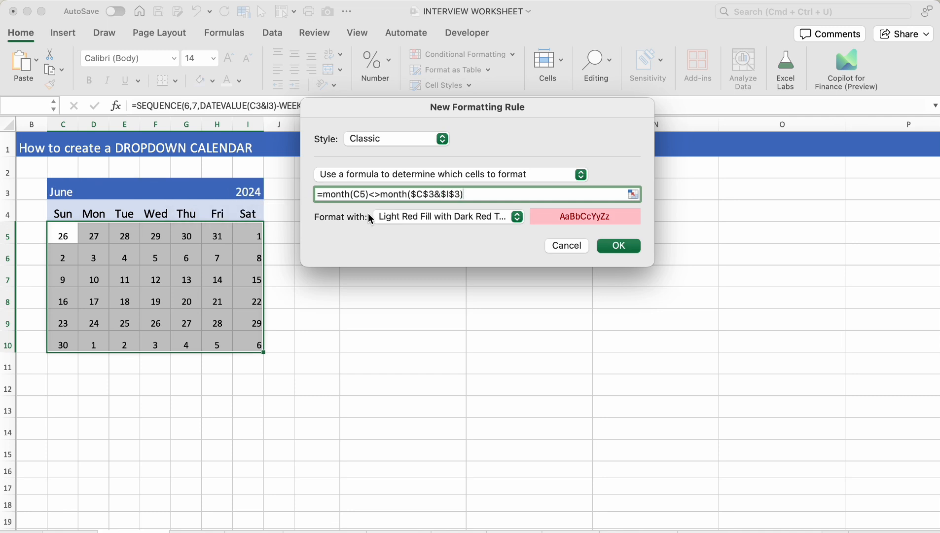
- Give the rule a custom format with white font colour and apply it to the calendar grid
left_click(494, 217)
left_click(448, 307)
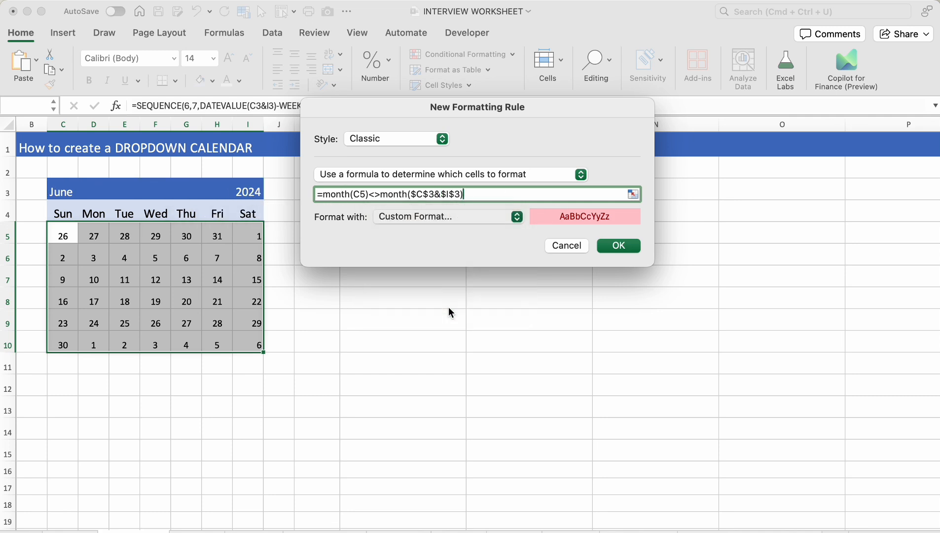
left_click(542, 235)
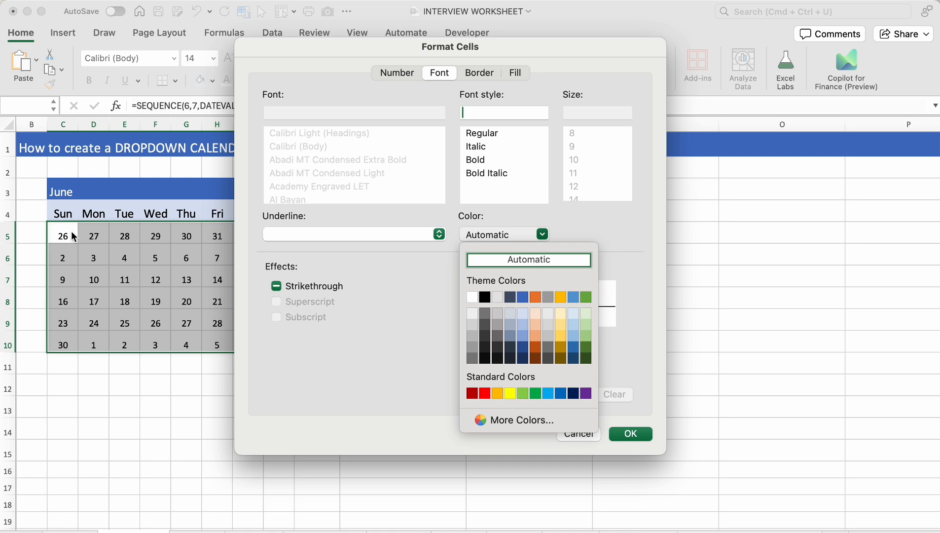
left_click(472, 297)
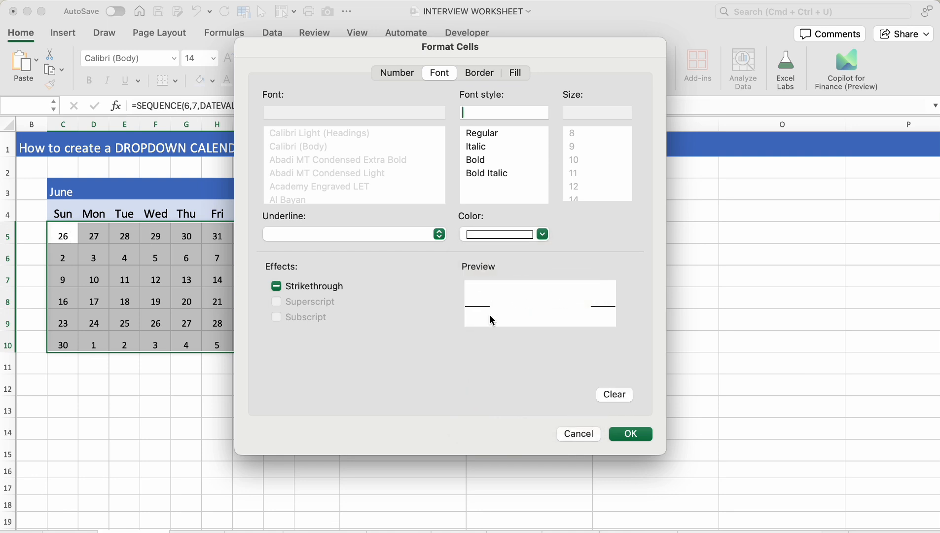
left_click(626, 437)
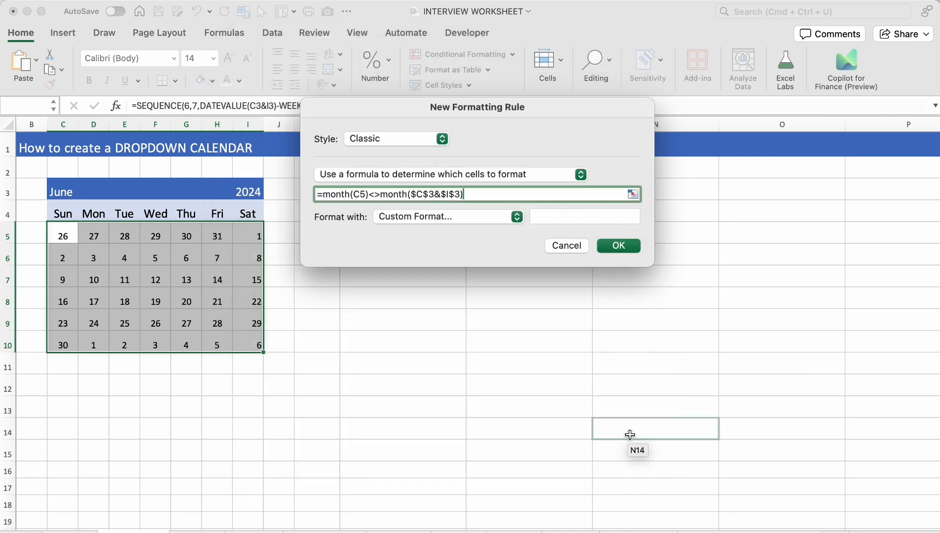
left_click(622, 246)
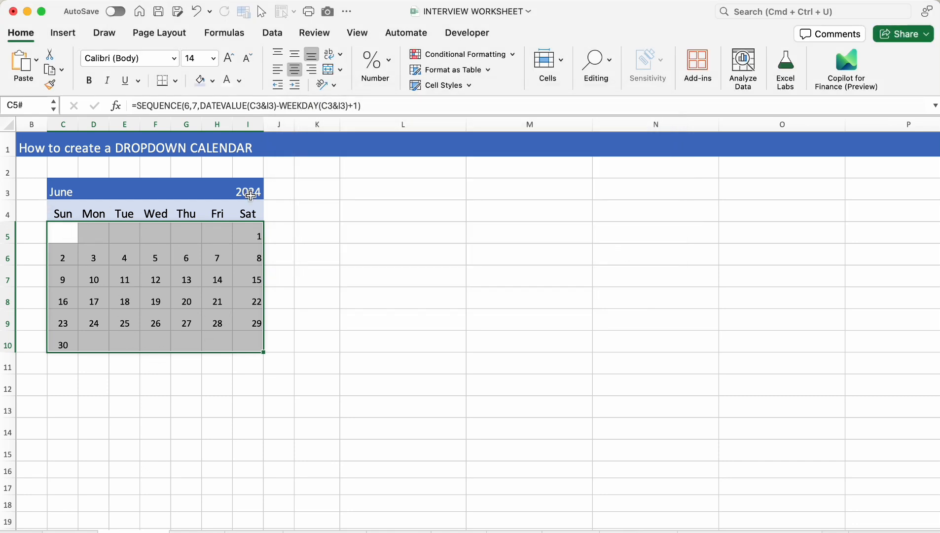
left_click(187, 415)
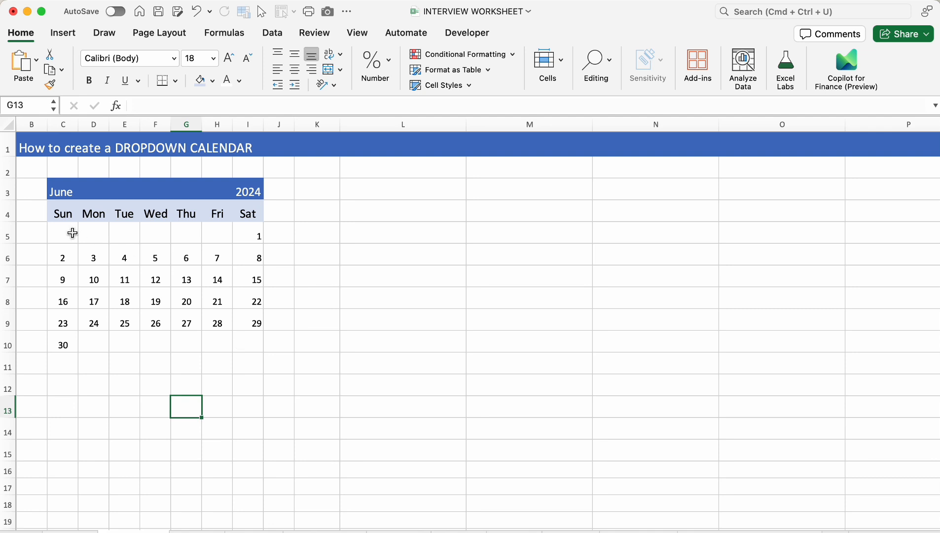
- Set the calendar's month in C3 to May
left_click(62, 191)
type("May")
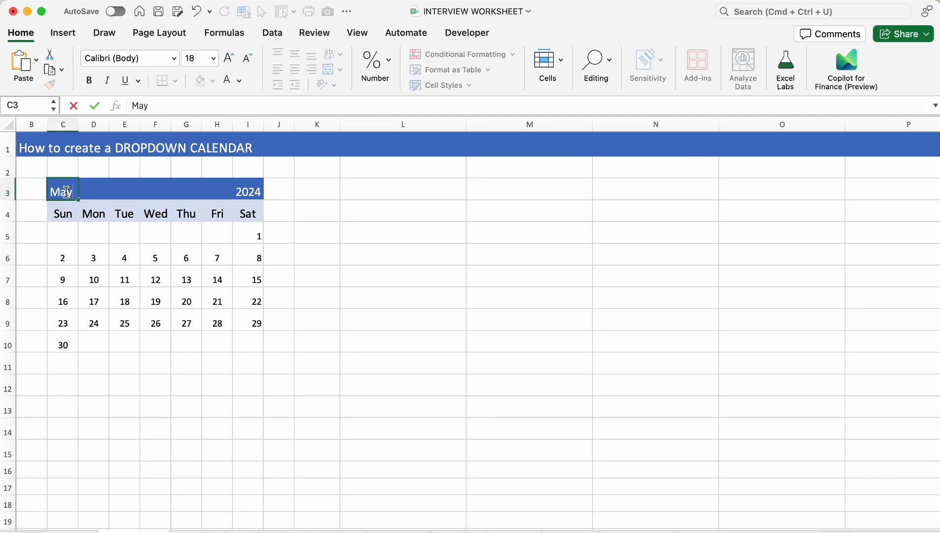
key("Return")
left_click(56, 190)
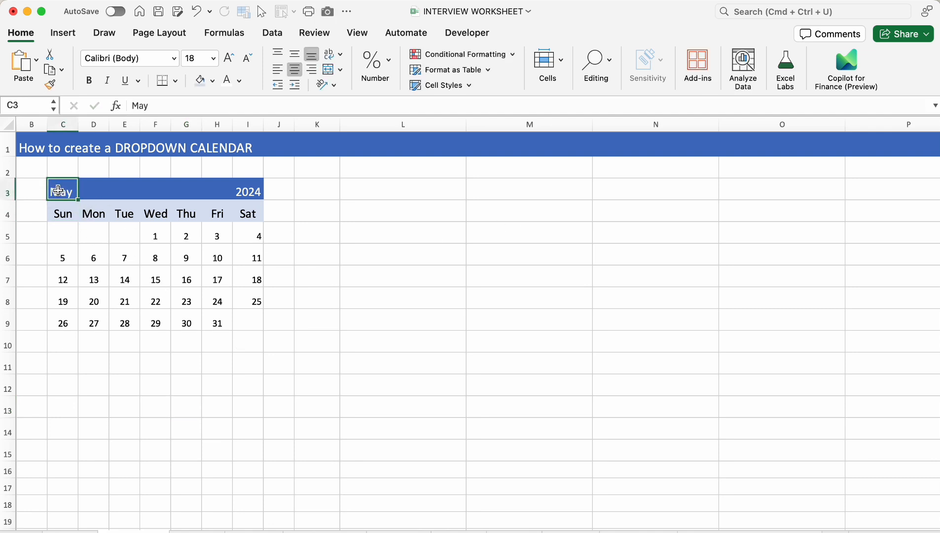
- Enter January in O3 and fill the month names down the column through December in O14
left_click(533, 190)
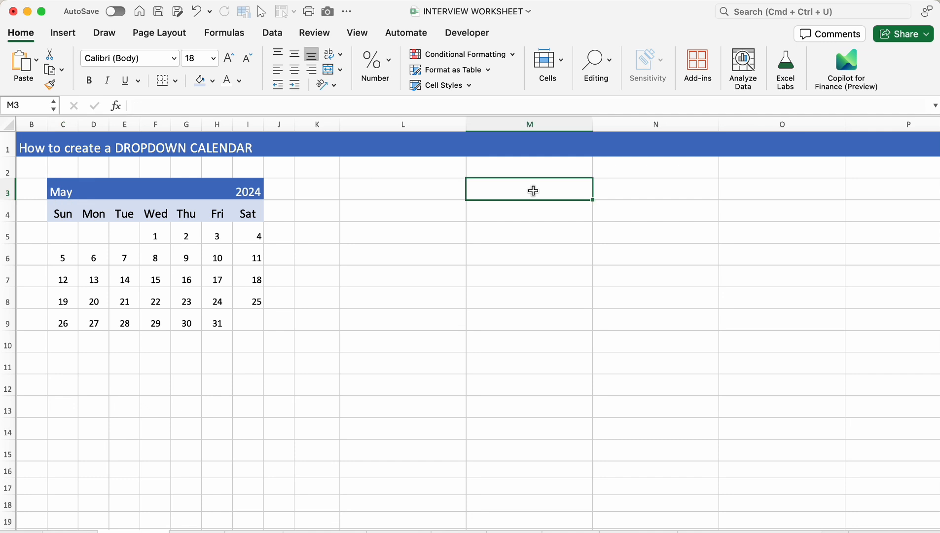
left_click(791, 179)
type("Janua")
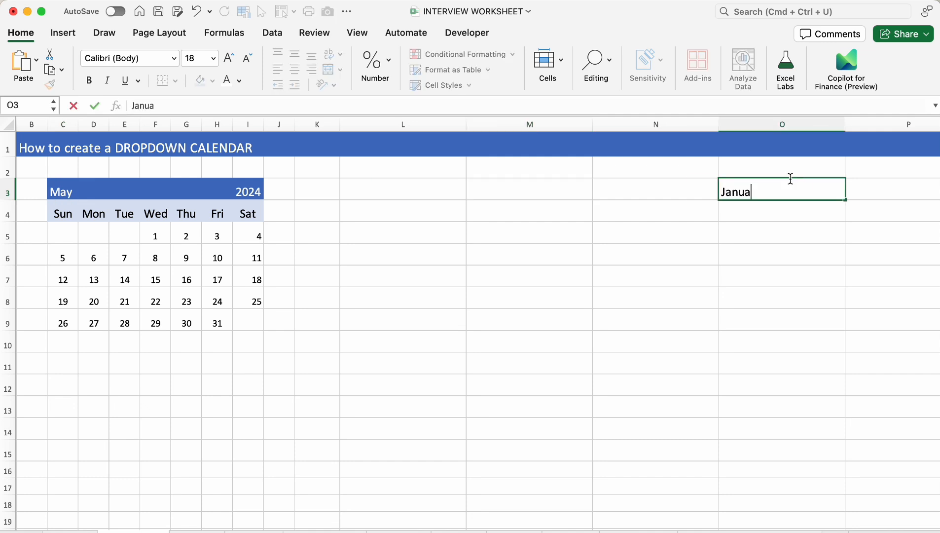
type("ry")
left_click(791, 177)
left_click(788, 191)
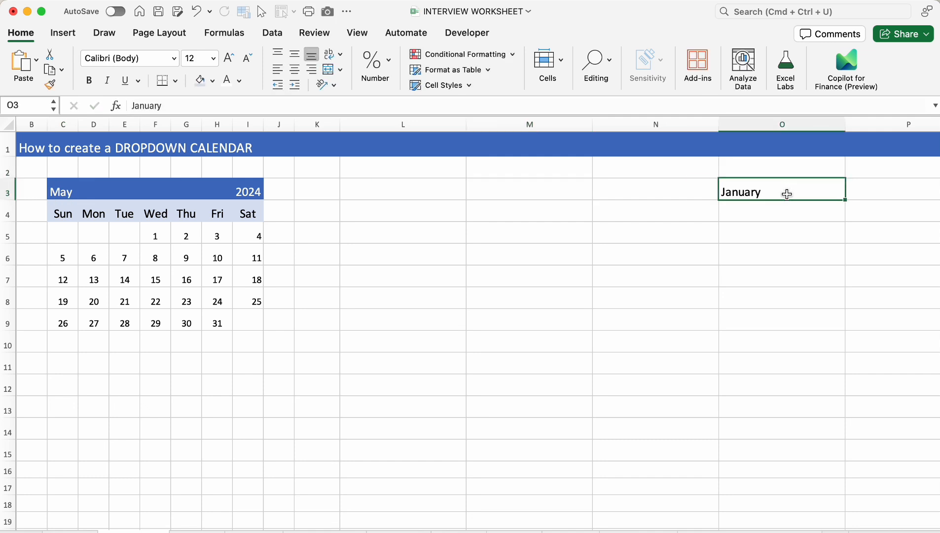
left_click_drag(845, 200, 821, 435)
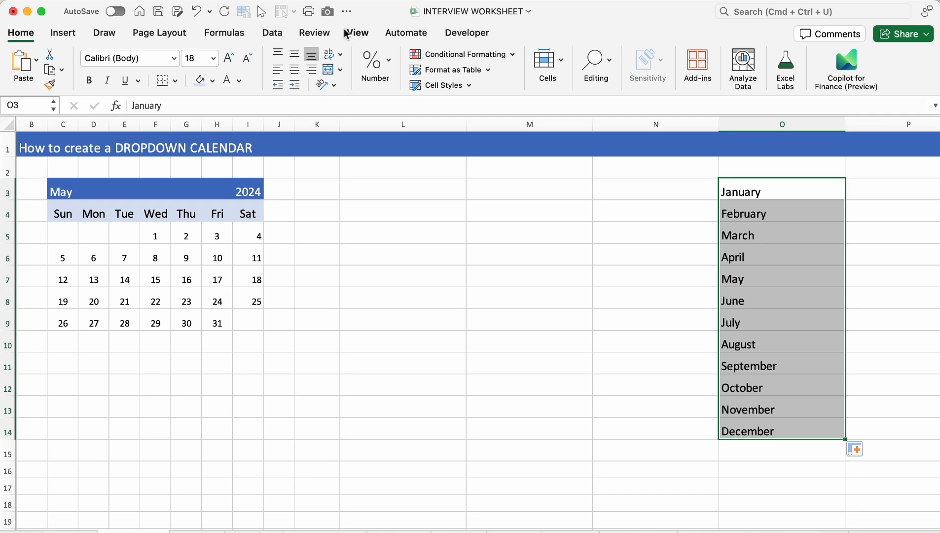
- Clear the month from C3 and merge cells C3:E3 in the calendar header
left_click(77, 184)
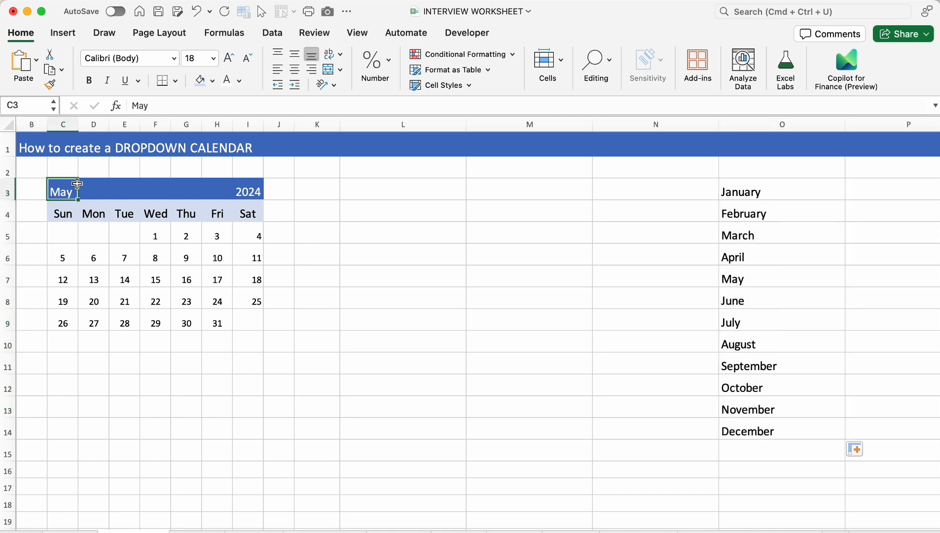
key("Delete")
left_click_drag(77, 184, 118, 186)
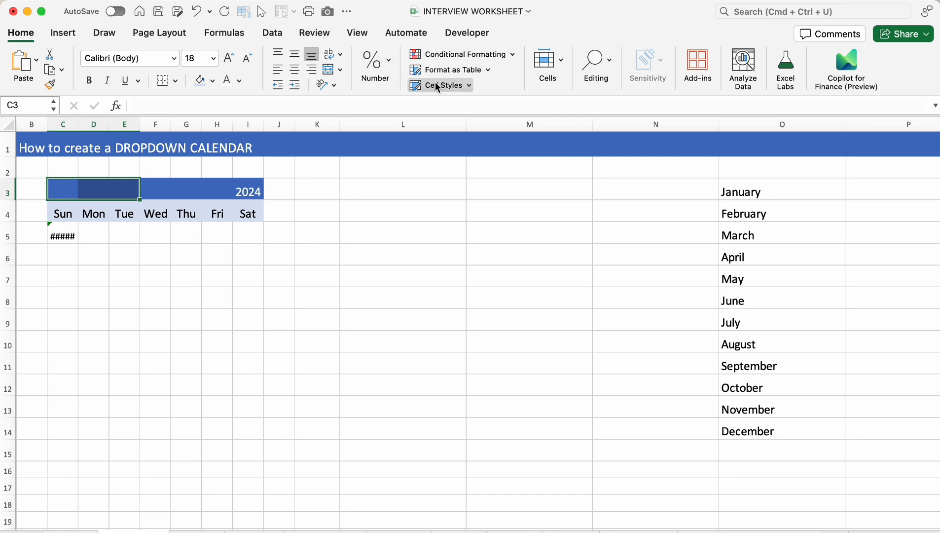
left_click(341, 69)
left_click(368, 86)
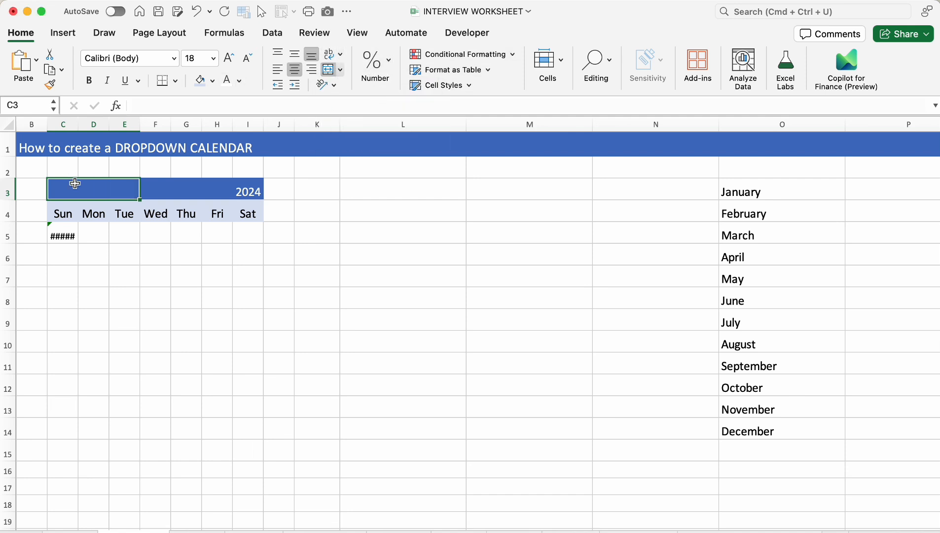
- Add List data validation to the merged month cell, using the month names in O3:O14 as the source
left_click(274, 32)
left_click(671, 59)
left_click(447, 165)
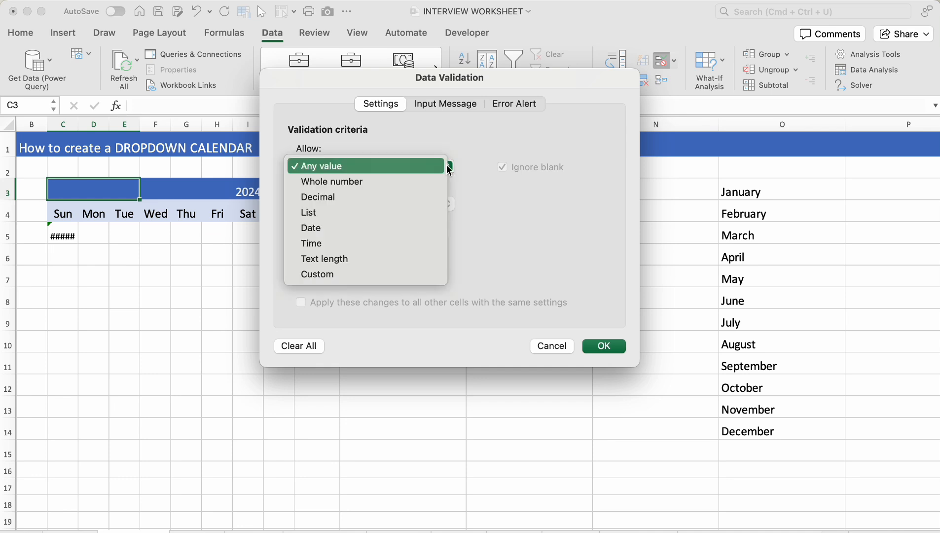
left_click(346, 211)
left_click(366, 238)
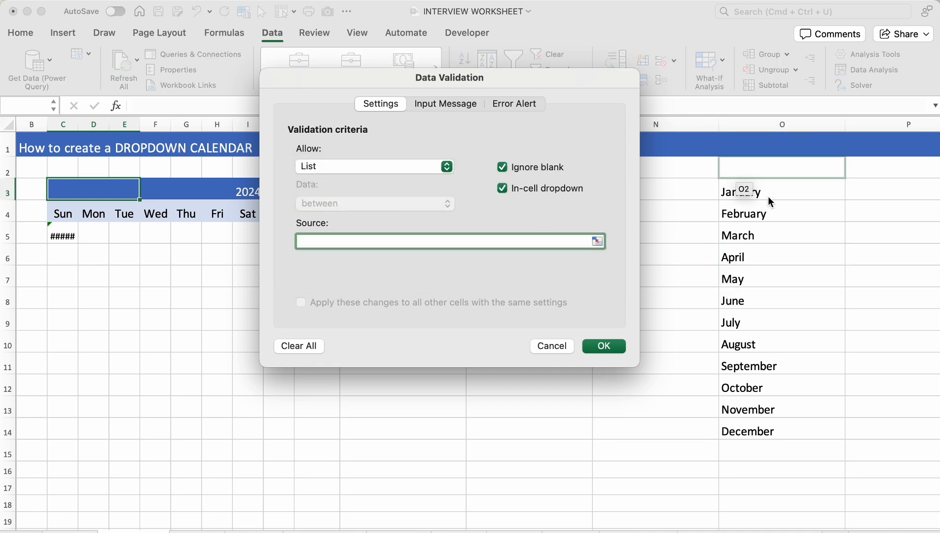
left_click_drag(760, 186, 758, 423)
left_click(611, 346)
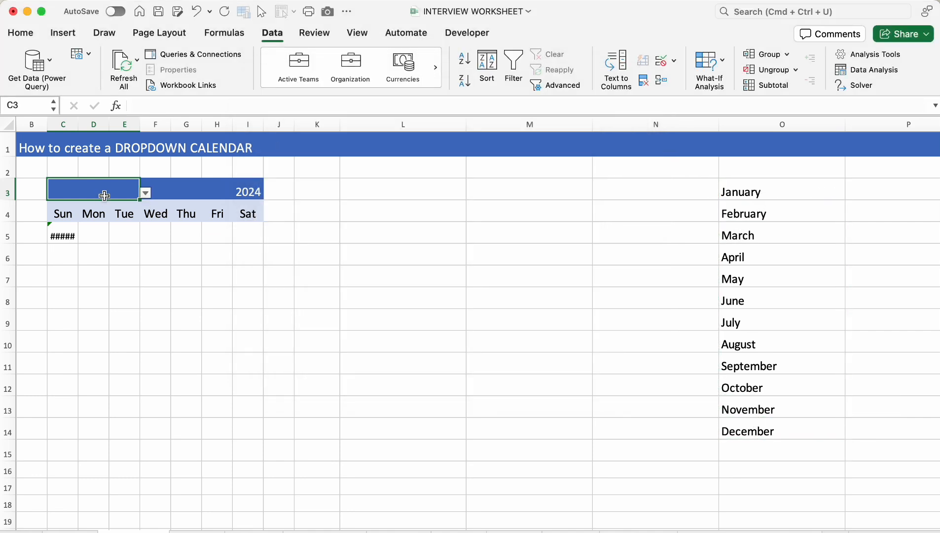
- Choose January from the month dropdown in C3
left_click(146, 193)
left_click(94, 209)
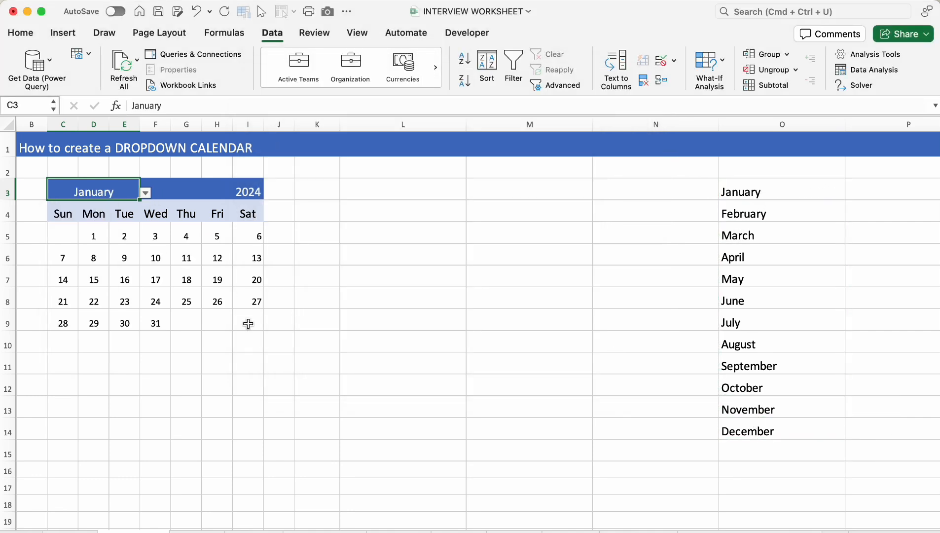
left_click(63, 240)
left_click(66, 187)
left_click(66, 230)
left_click(92, 191)
- Switch the C3 month dropdown to June and then May, and left-align the month cell
left_click(146, 194)
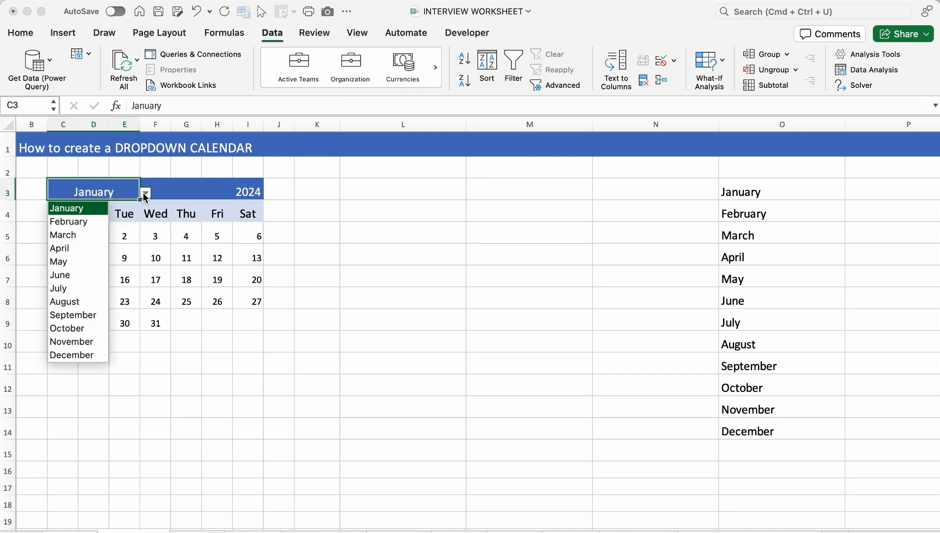
left_click(86, 275)
left_click(146, 193)
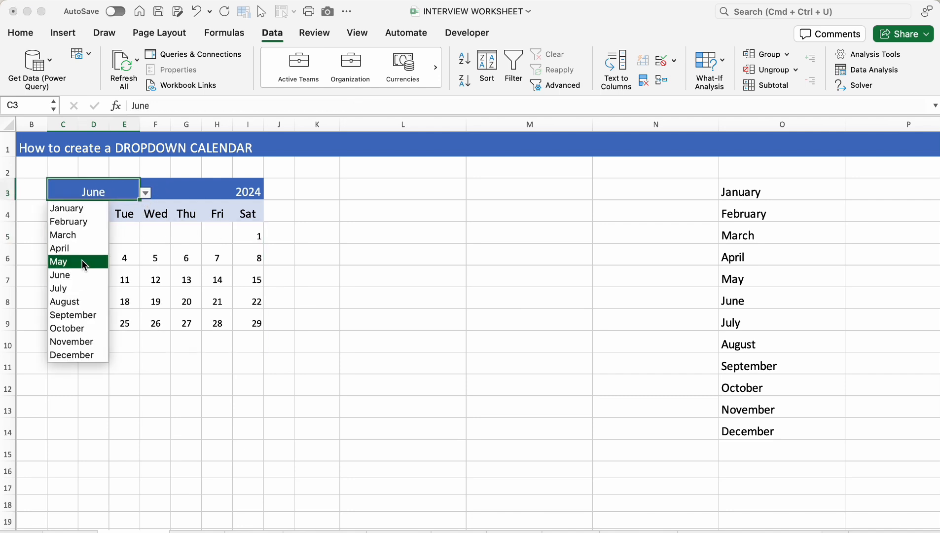
left_click(61, 261)
left_click(22, 33)
left_click(275, 73)
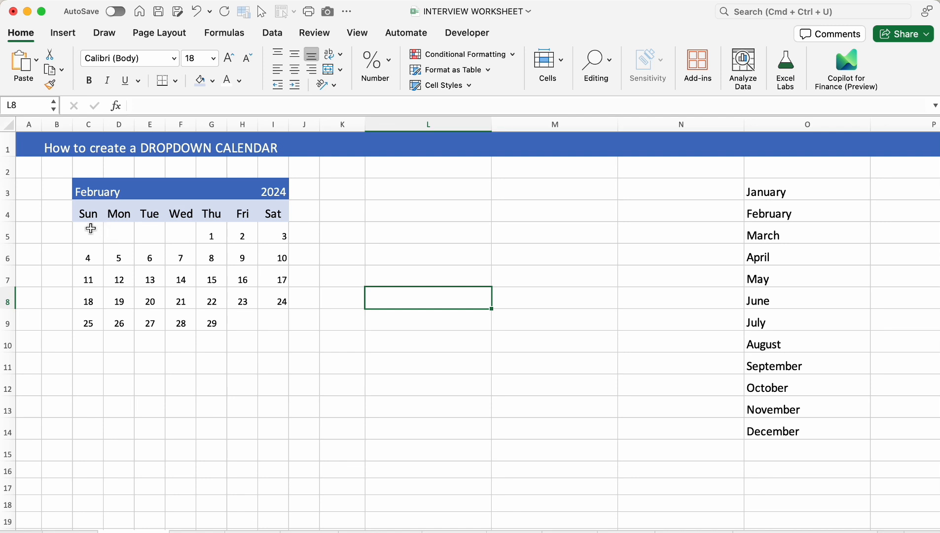
- Create a new Classic conditional formatting rule for the calendar grid C5:I10 that uses a formula to determine which cells to format
scroll(302, 318, "right", 10)
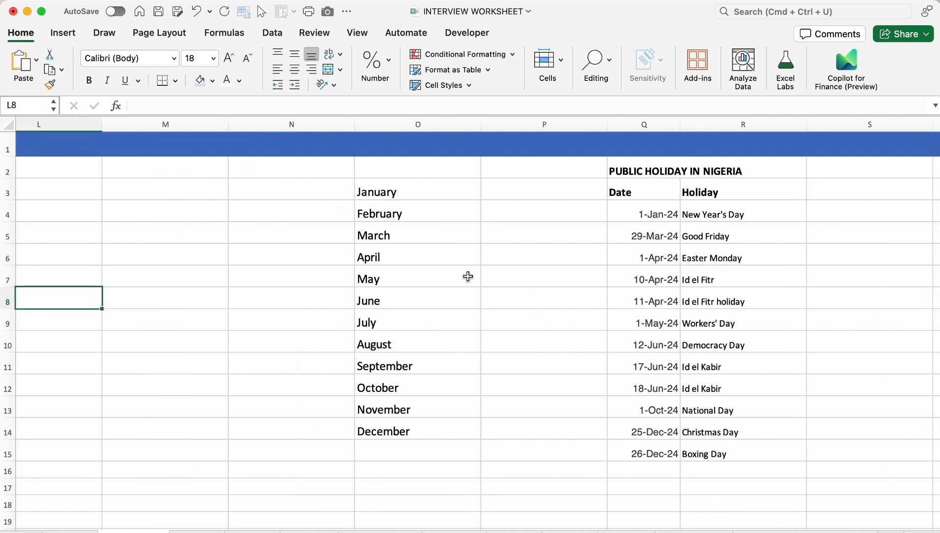
scroll(468, 277, "left", 10)
scroll(370, 232, "up", 3)
left_click_drag(88, 218, 286, 327)
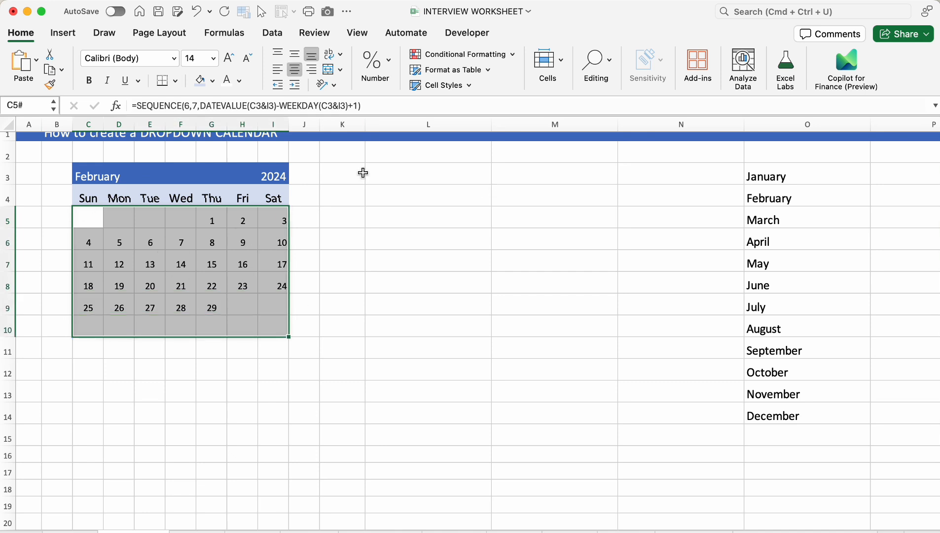
left_click(512, 54)
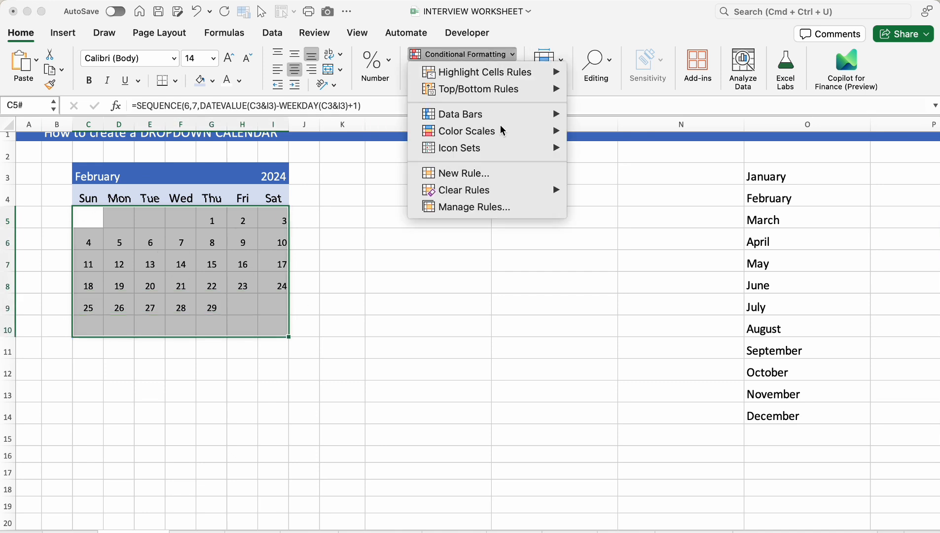
left_click(495, 173)
left_click(444, 139)
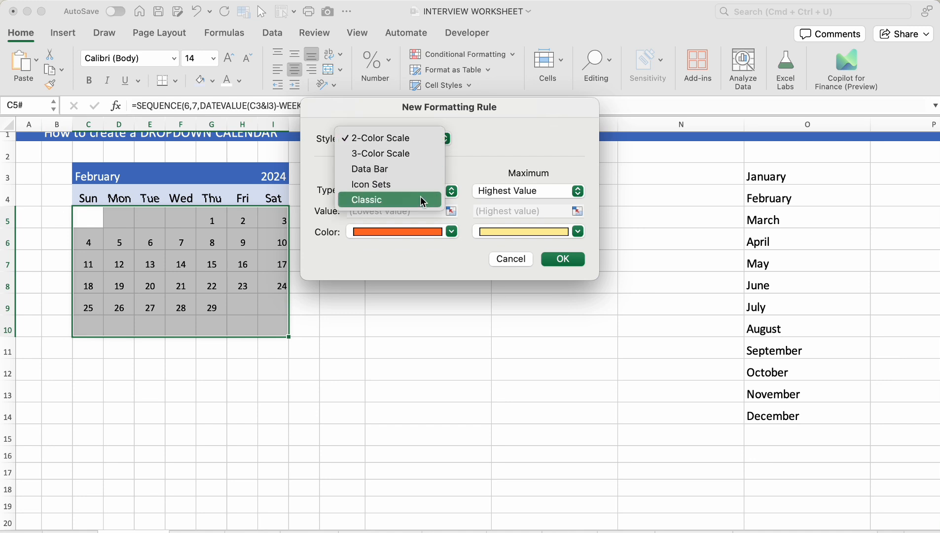
left_click(421, 195)
left_click(582, 174)
left_click(486, 219)
- Enter the rule formula =C5=DATE(2024,1,1) with Green Fill with Dark Green Text and apply it to the calendar grid
left_click(398, 197)
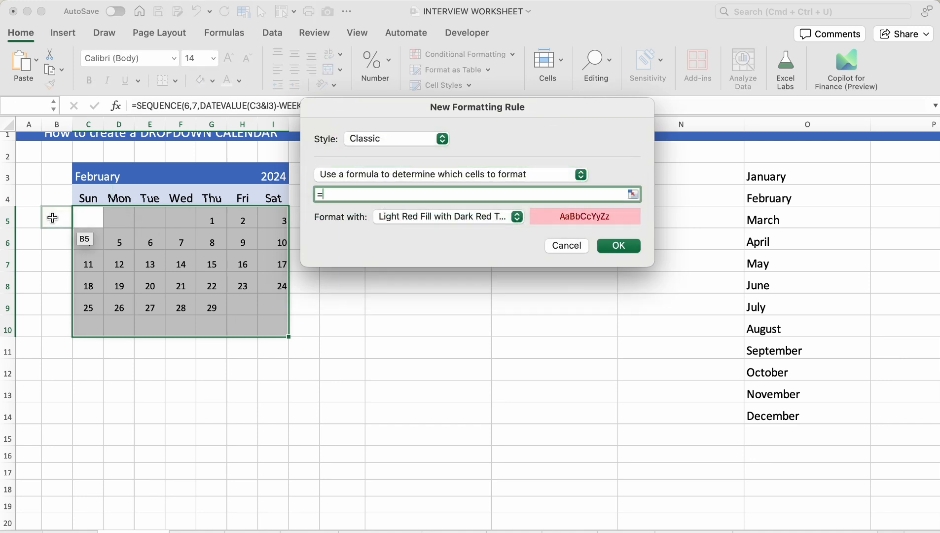
left_click(91, 221)
key("super+t")
key("super+t")
key("super+t")
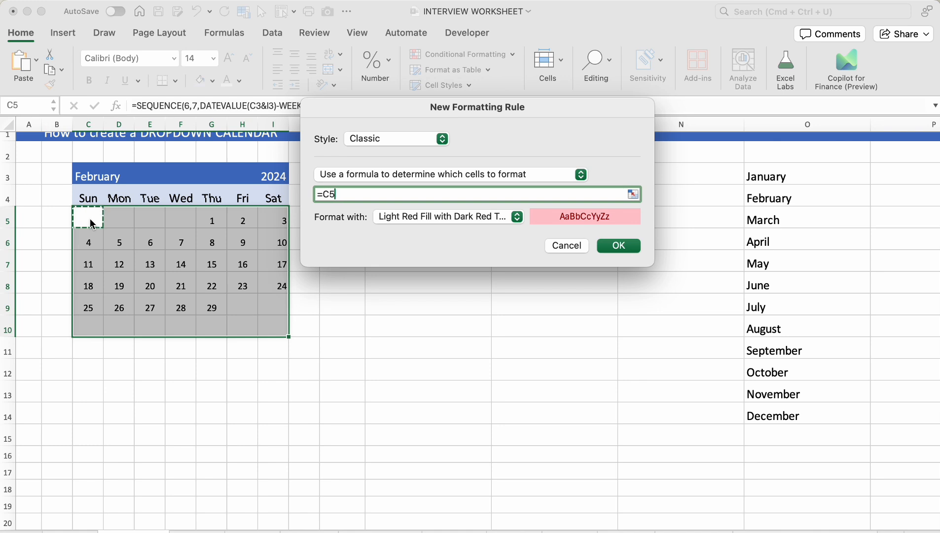
type("=DATE(2024,1,1")
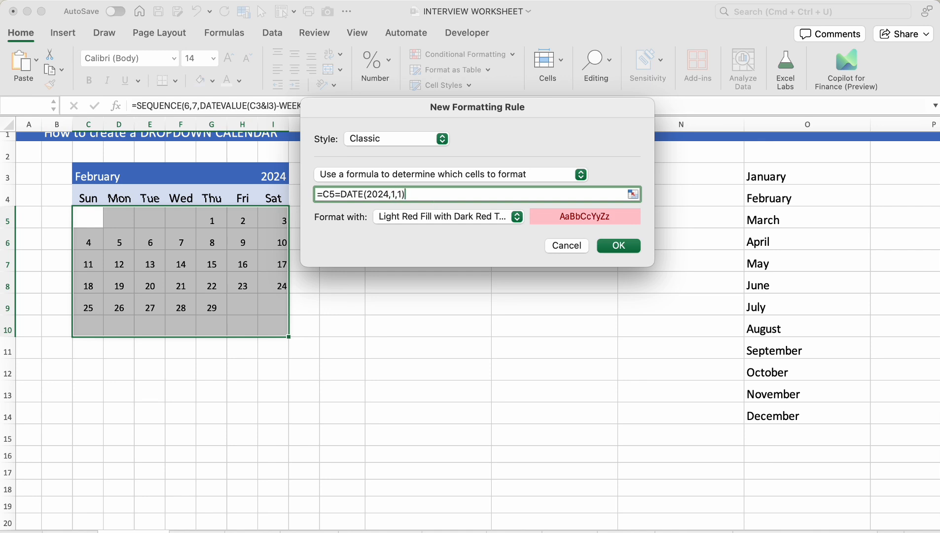
left_click(516, 217)
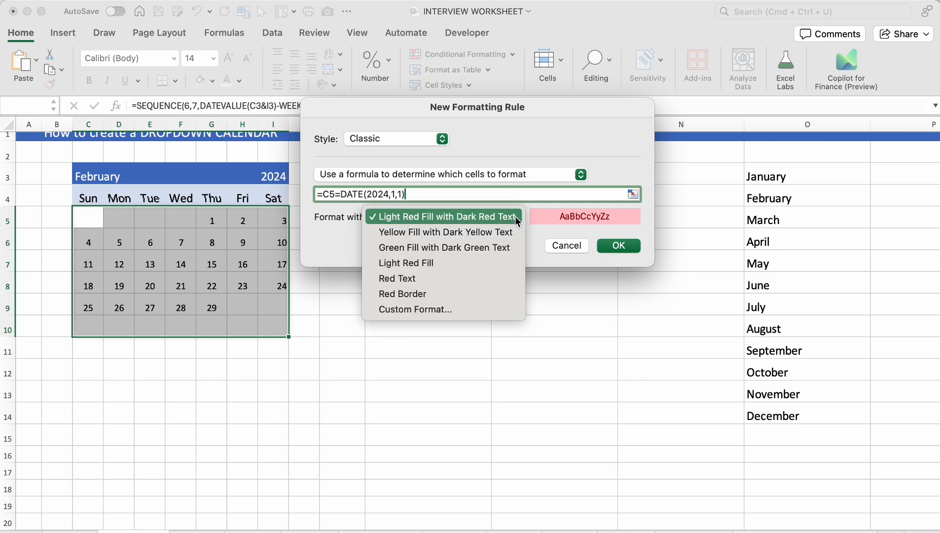
left_click(464, 248)
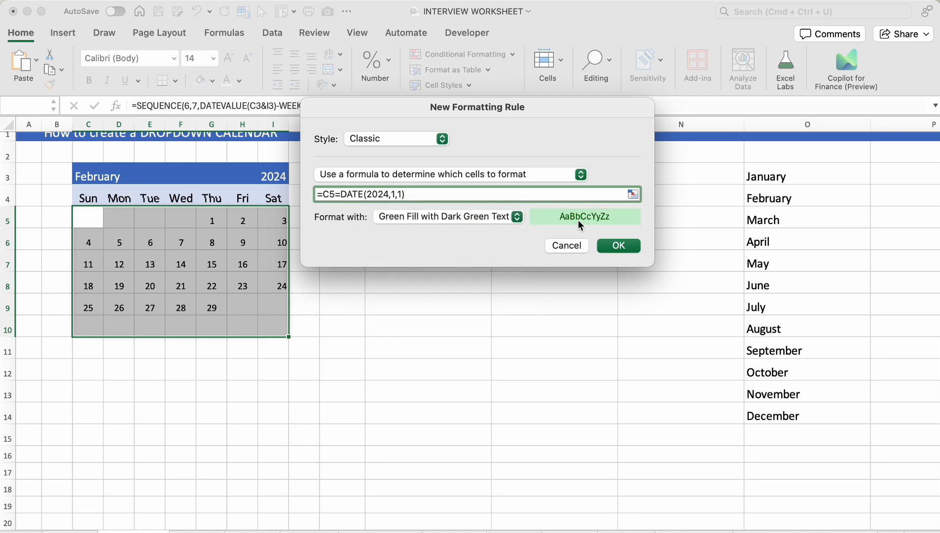
left_click(627, 245)
- Set the calendar's month to January from the C3 dropdown to test the New Year's Day highlight
left_click(131, 175)
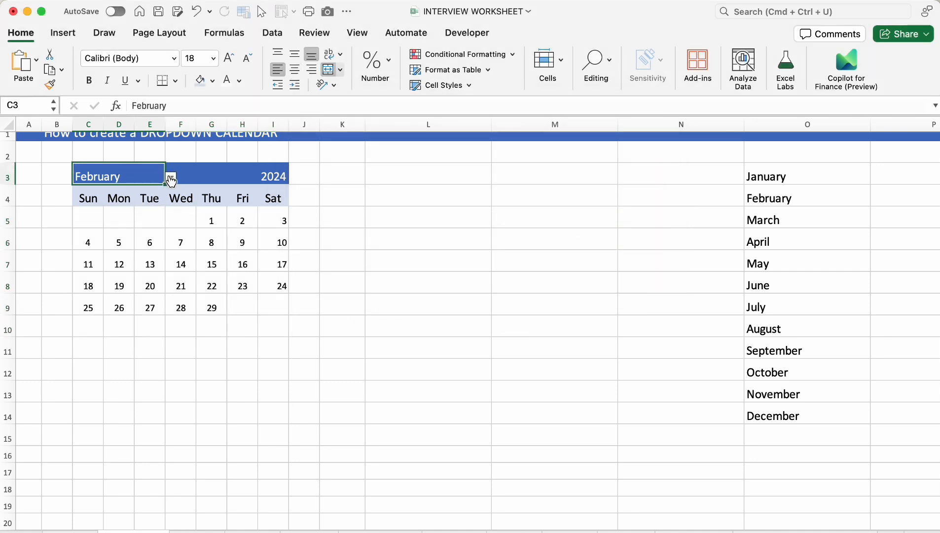
left_click(170, 178)
left_click(123, 193)
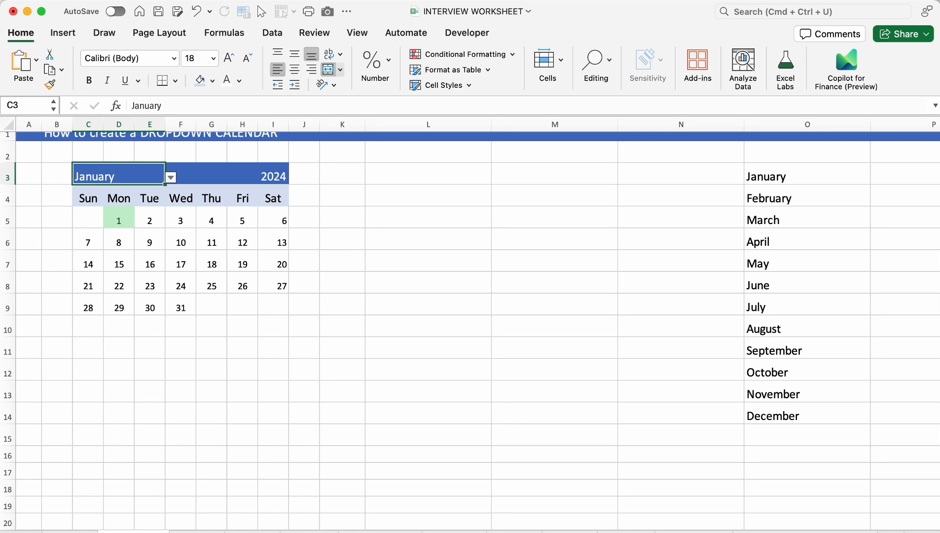
- Narrow the empty columns around the month list, including N and P, to bring the public holiday table closer to the calendar
scroll(469, 321, "right", 5)
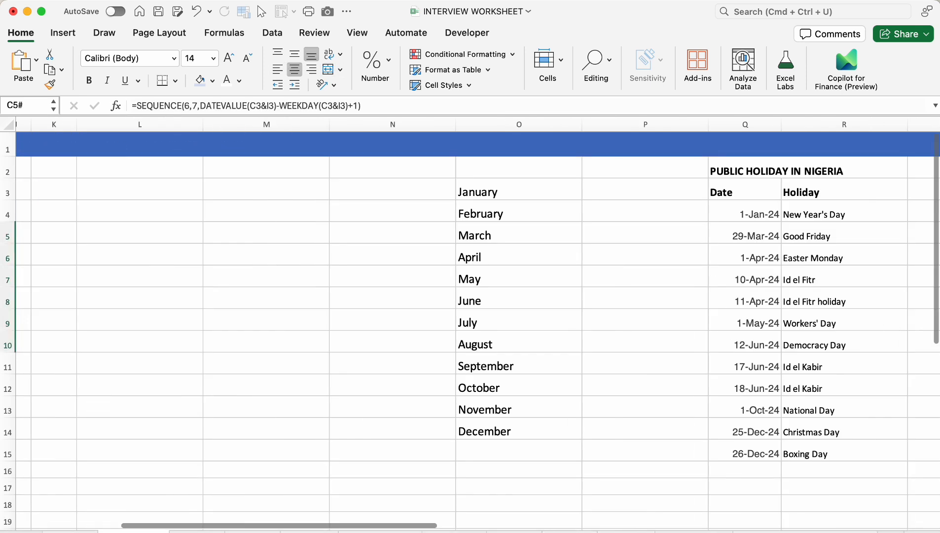
left_click_drag(458, 124, 400, 126)
left_click_drag(653, 124, 531, 126)
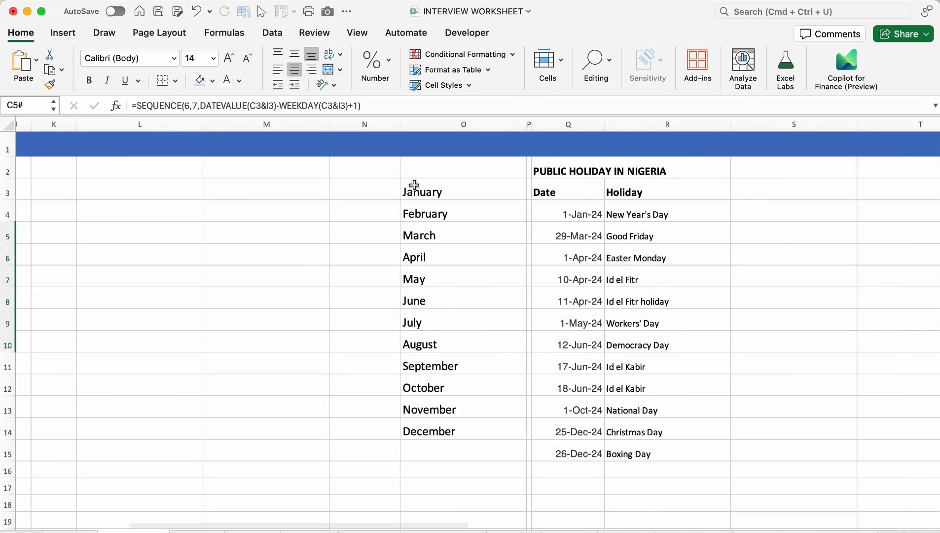
scroll(415, 185, "left", 5)
left_click(637, 135)
left_click_drag(689, 124, 600, 124)
- Open the rule manager for the calendar grid C5:I10 and duplicate the =C5=DATE(2024,1,1) rule ten times
left_click_drag(84, 231, 271, 345)
left_click(462, 53)
left_click(516, 208)
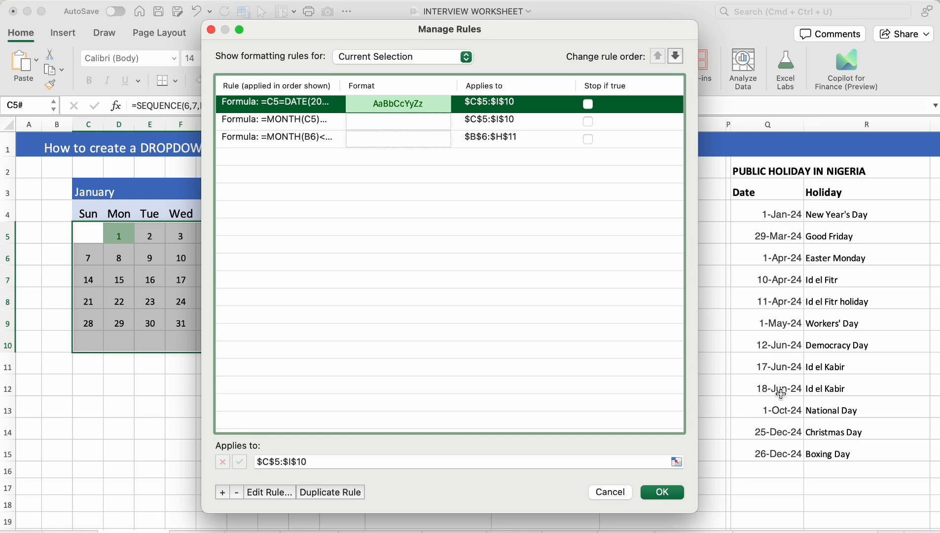
left_click(330, 495)
left_click(330, 495)
left_click(330, 495)
left_click(330, 495)
left_click(331, 495)
left_click(330, 495)
left_click(330, 495)
left_click(330, 495)
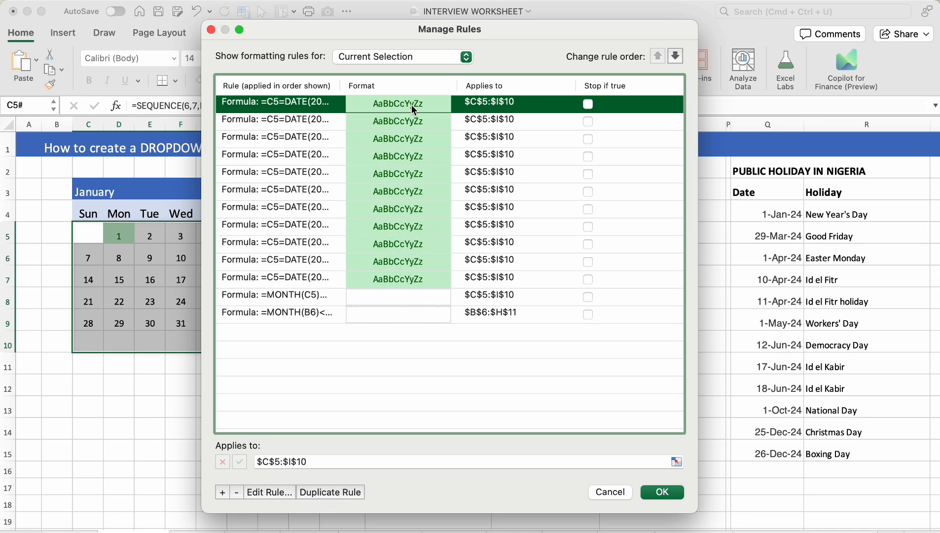
- Change the first rule's formula to =C5=DATE(2024,3,29) for Good Friday
left_click(273, 495)
left_click(320, 195)
key("BackSpace")
type("3")
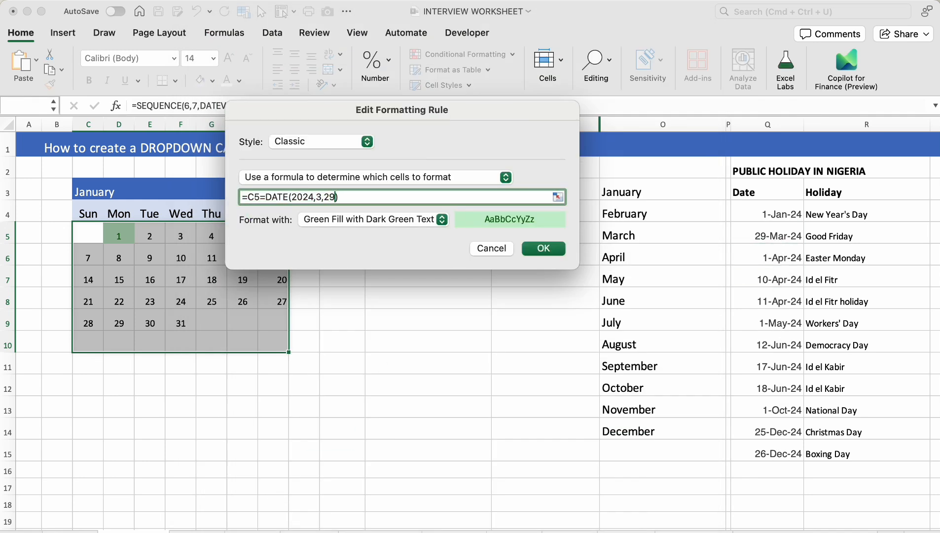
left_click(544, 248)
- Change the second rule's formula to =C5=DATE(2024,4,1) for Easter Monday
left_click(421, 118)
left_click(270, 507)
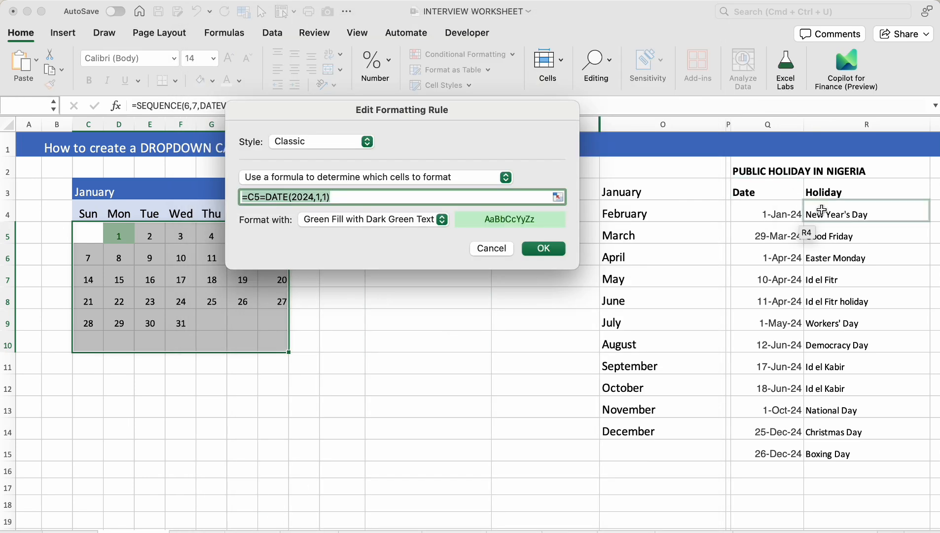
left_click(321, 196)
key("BackSpace")
type("4")
left_click(544, 248)
- Edit the third rule's date formula for the Id el Fitr holiday in the public holiday list
left_click(422, 128)
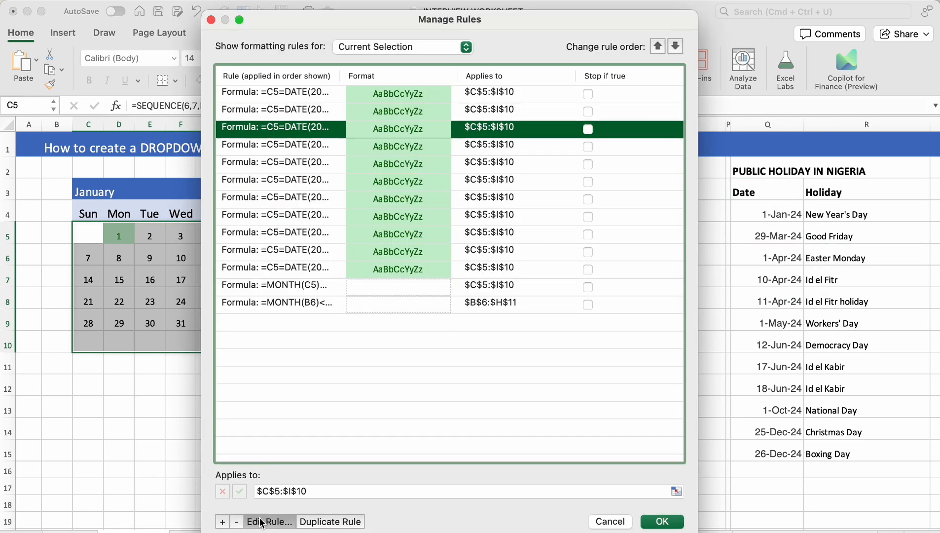
left_click(269, 520)
left_click(321, 197)
left_click(544, 248)
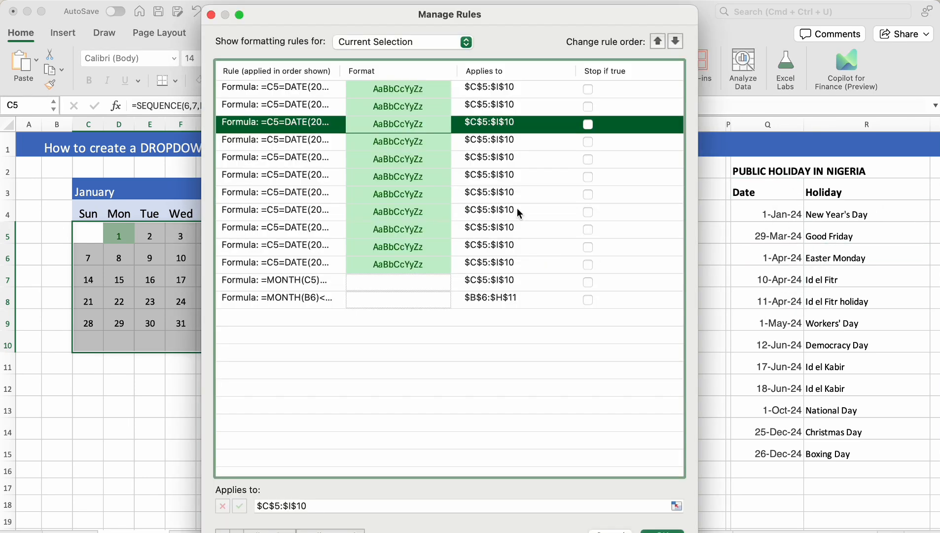
- Change the fourth rule's formula to =C5=DATE(2024,4,11) for the Id el Fitr holiday
left_click(417, 143)
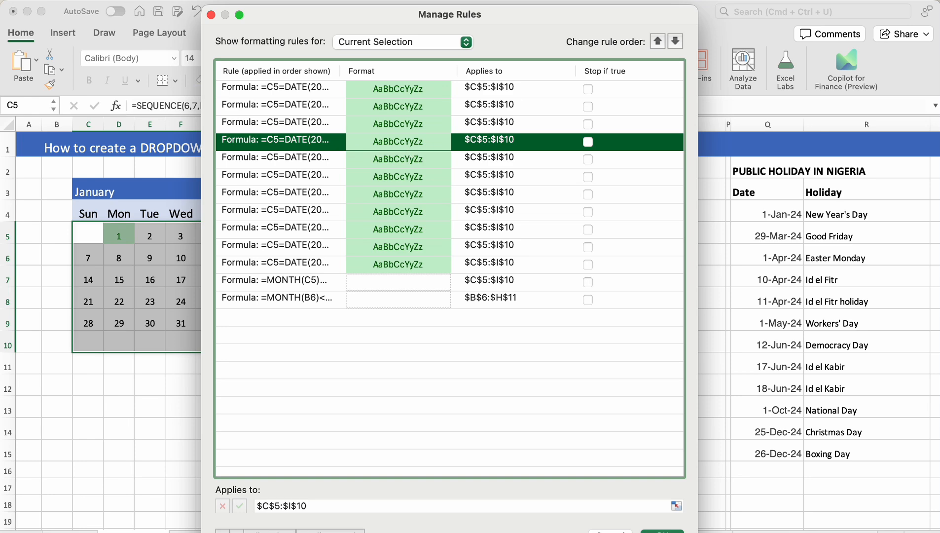
left_click(269, 520)
left_click(321, 197)
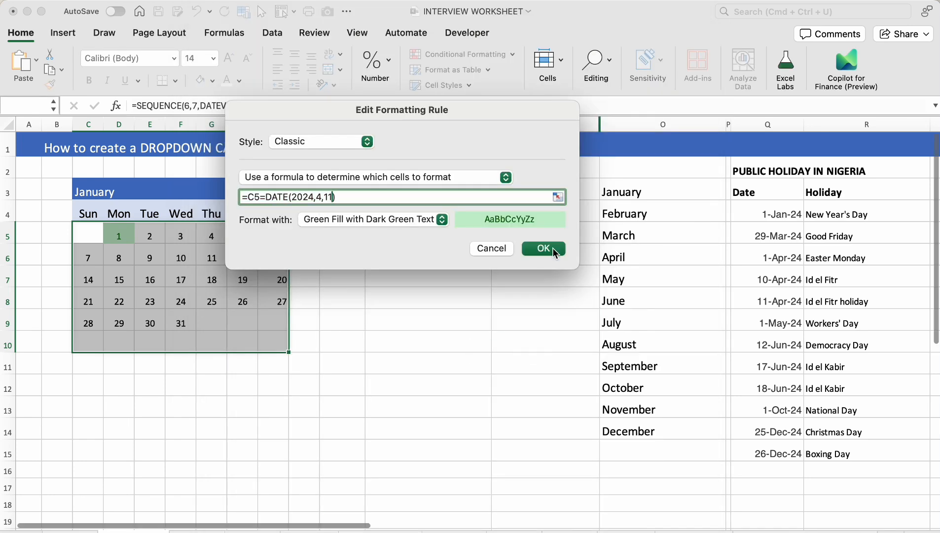
left_click(544, 248)
- Change the fifth rule's date to 1 May 2024 for Workers' Day and the sixth rule's date to 12 June 2024 for Democracy Day
double_click(419, 153)
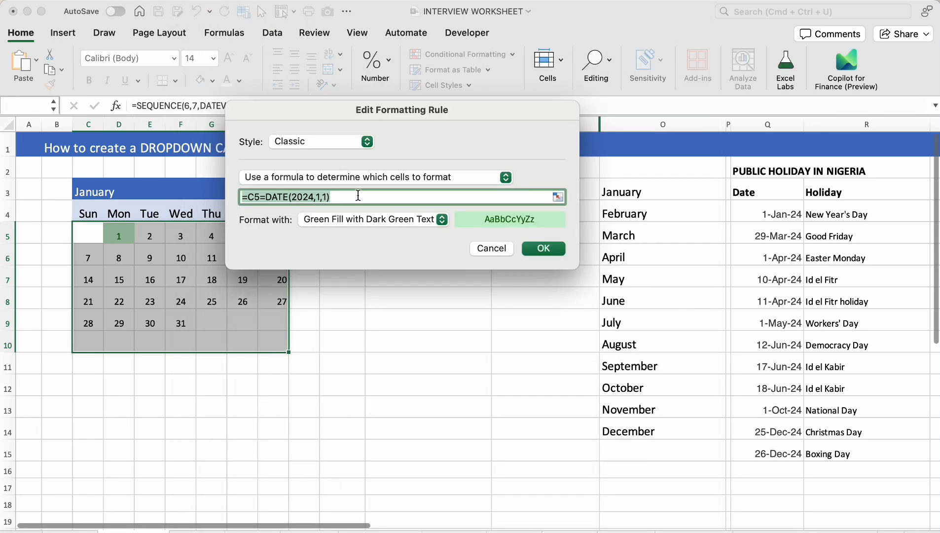
left_click(544, 249)
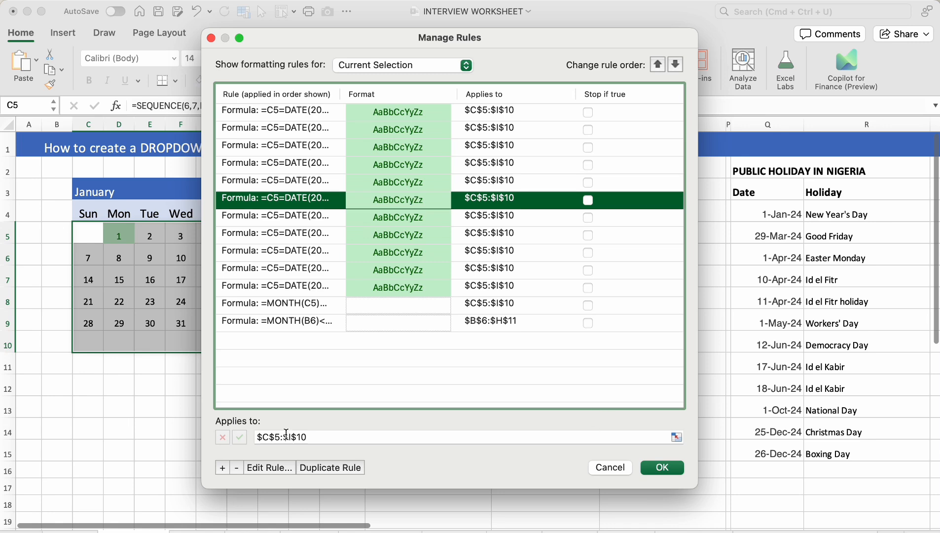
left_click(269, 468)
left_click(327, 198)
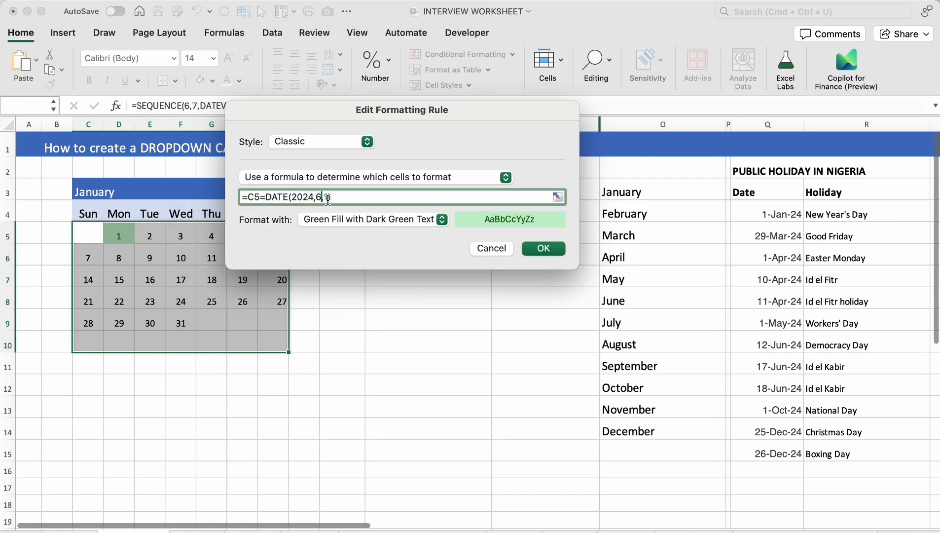
left_click(544, 248)
- Change the seventh rule's date to 17 June 2024 for the first Id el Kabir day
left_click(267, 481)
left_click(325, 196)
left_click(328, 197)
type("7")
left_click(558, 248)
- Change the eighth rule's date to 18 June 2024 for the second Id el Kabir day
left_click(549, 225)
left_click(267, 499)
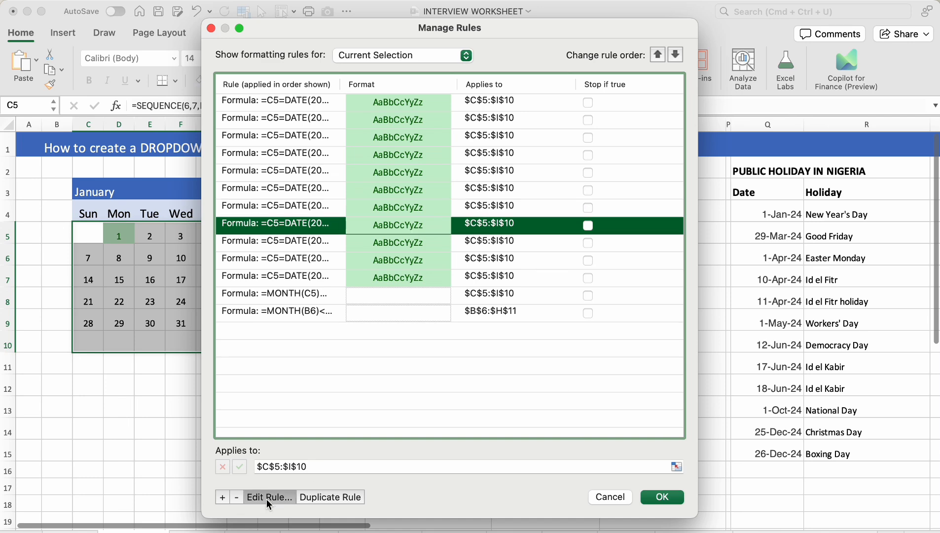
left_click(321, 196)
left_click(543, 248)
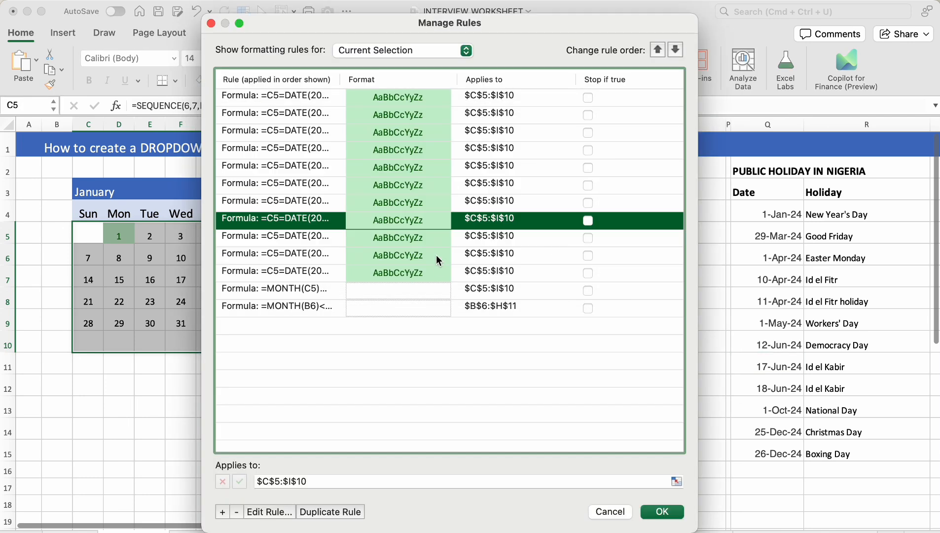
- Change the ninth rule's date to 1 October 2024 for National Day
left_click(427, 244)
left_click(269, 514)
left_click(321, 195)
type("0")
left_click(546, 251)
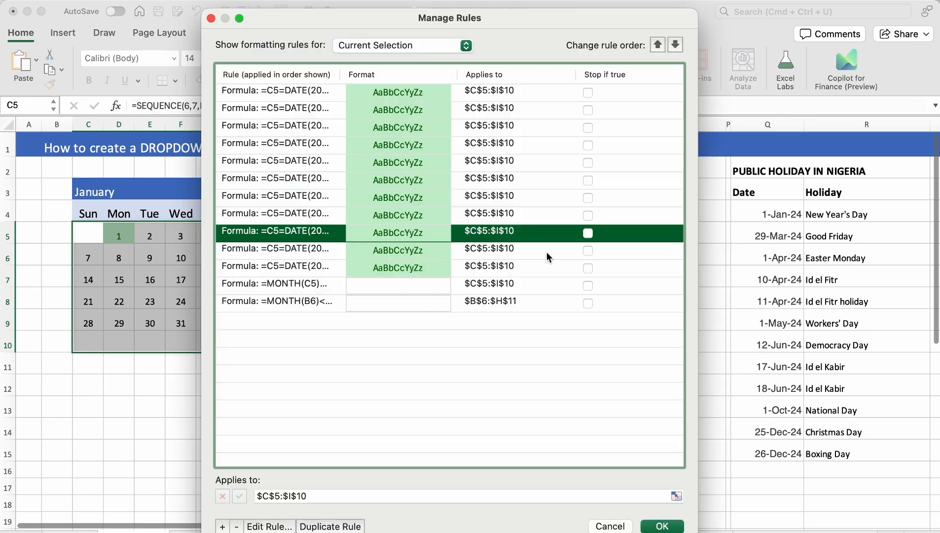
- Change the tenth rule's date to 25 December 2024 for Christmas Day
left_click(413, 250)
left_click(270, 526)
left_click(333, 197)
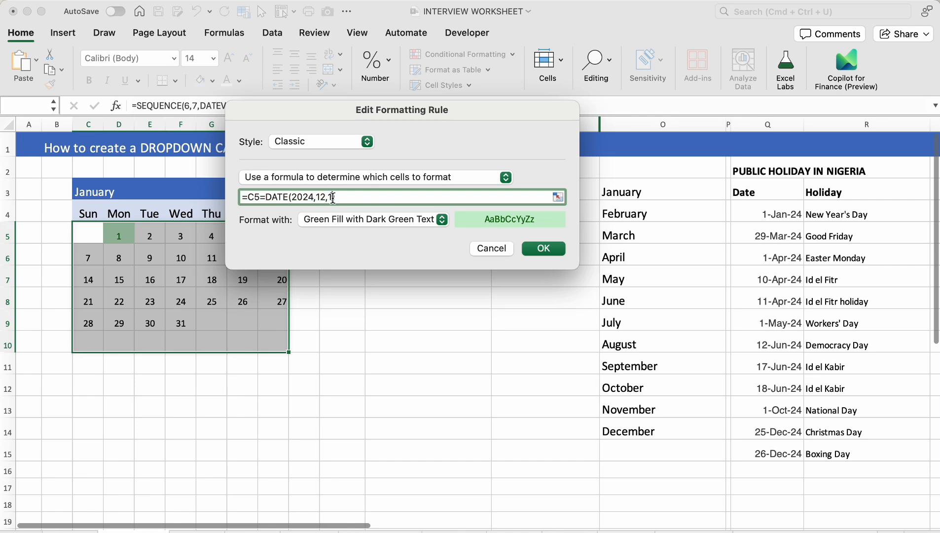
left_click(544, 248)
- Set the remaining holiday rule's date to 26 December 2024 for Boxing Day and apply all the rules to the calendar
left_click(407, 92)
left_click(279, 441)
left_click(341, 197)
left_click(538, 250)
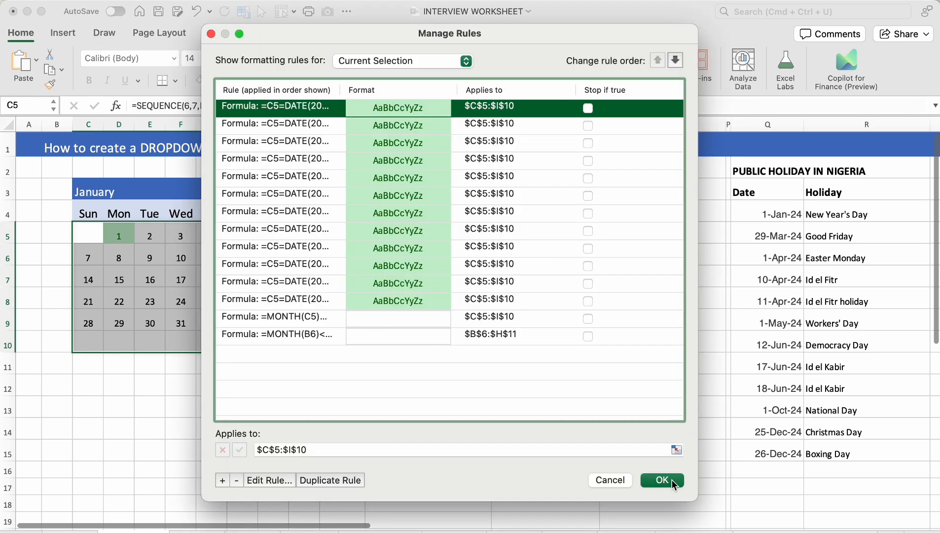
left_click(664, 480)
- Switch the calendar month to March and to April to check the holiday highlighting and the out-of-month days
left_click(124, 191)
left_click(171, 193)
left_click(110, 235)
left_click(94, 234)
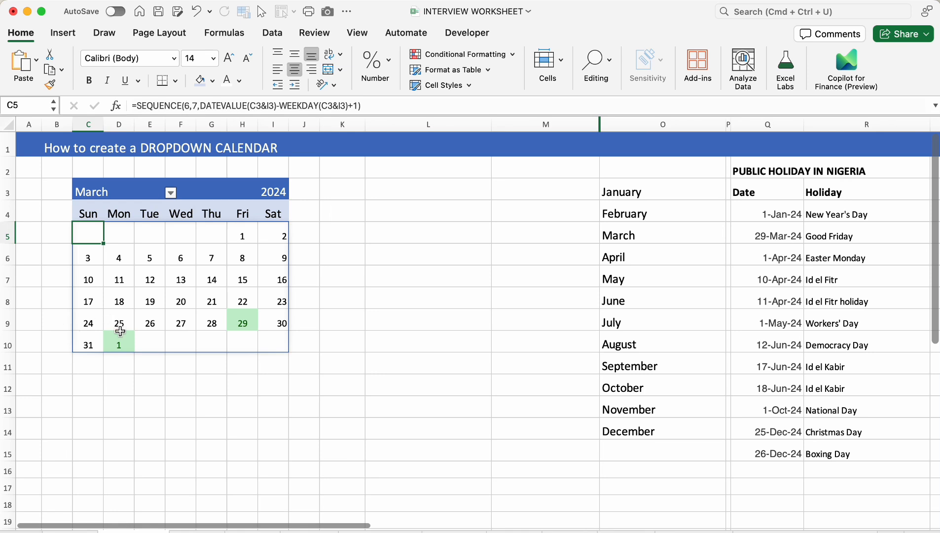
left_click(120, 338)
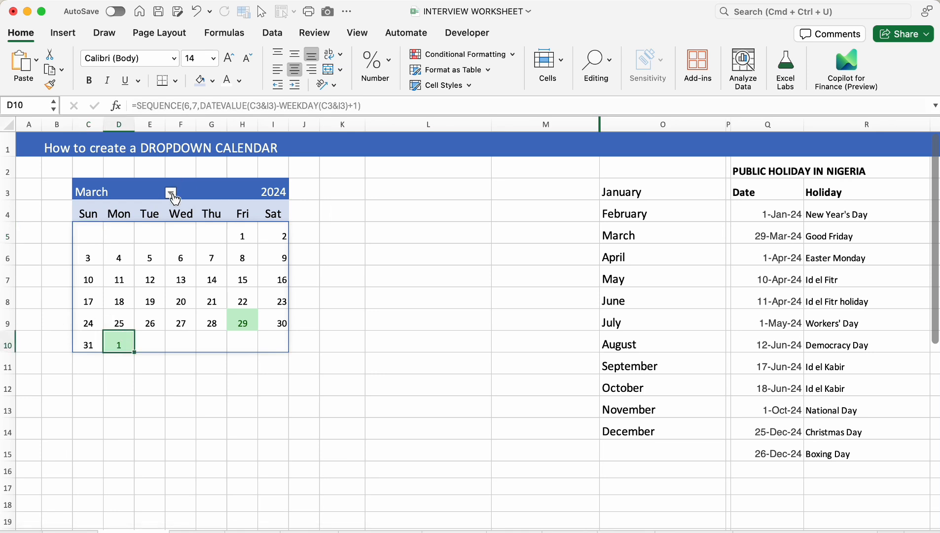
left_click(148, 190)
left_click(171, 193)
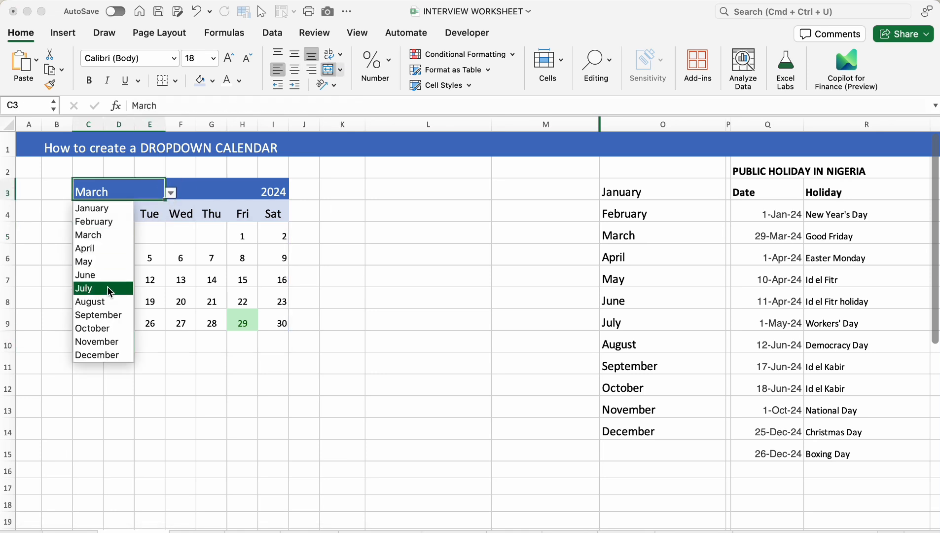
left_click(111, 248)
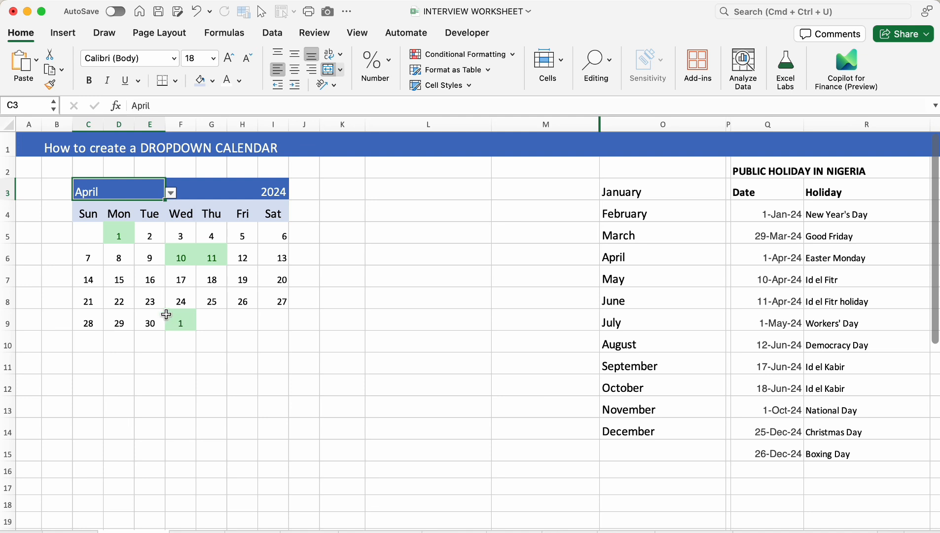
- Open the rule manager for C5:I10 and move the MONTH(C5) rule to first place
left_click_drag(90, 231, 273, 340)
left_click(487, 54)
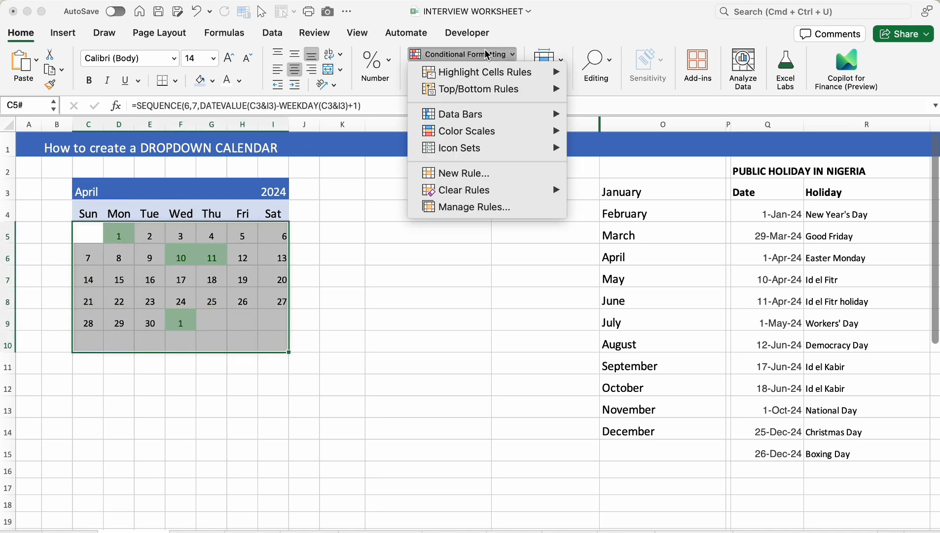
left_click(487, 206)
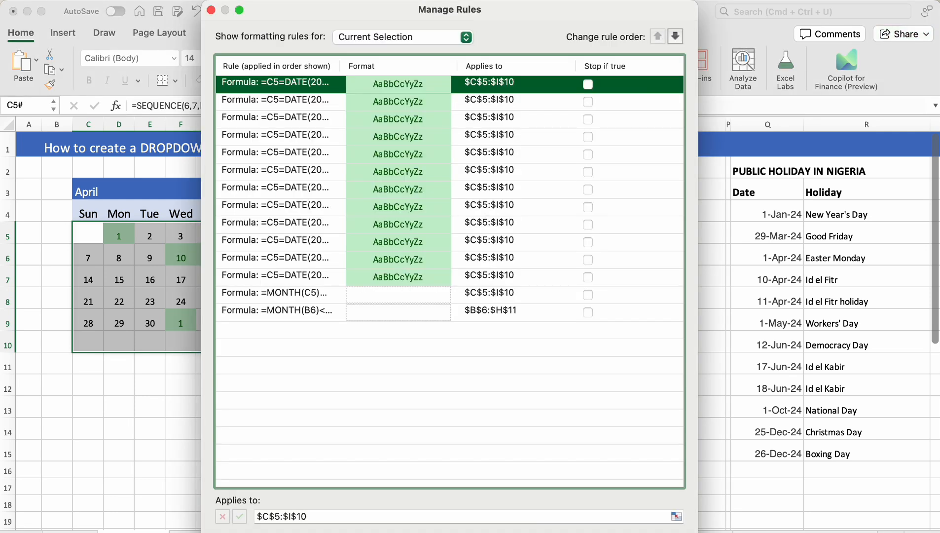
left_click_drag(683, 493, 679, 467)
left_click(430, 297)
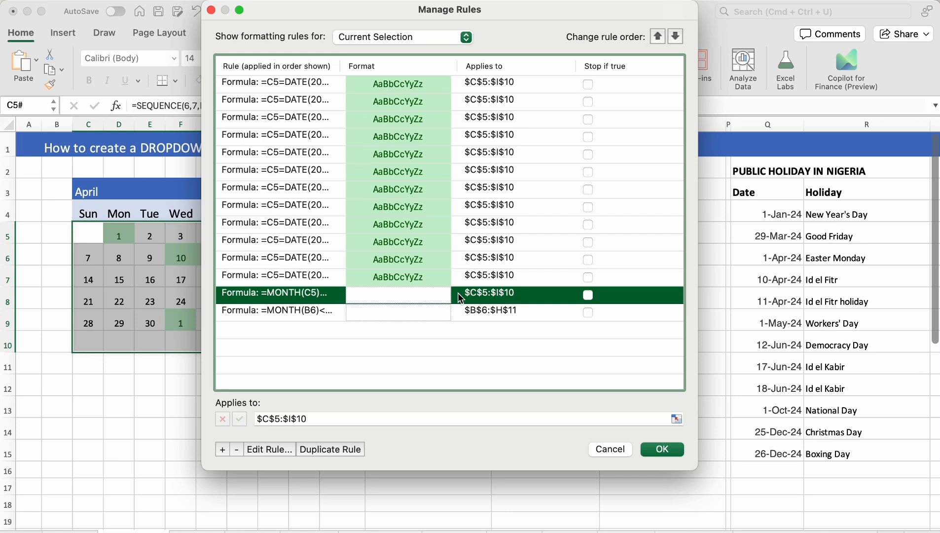
left_click(659, 36)
left_click(659, 36)
left_click(659, 36)
left_click(658, 36)
left_click(658, 36)
left_click(659, 36)
left_click(658, 36)
left_click(658, 36)
left_click(658, 36)
left_click(658, 36)
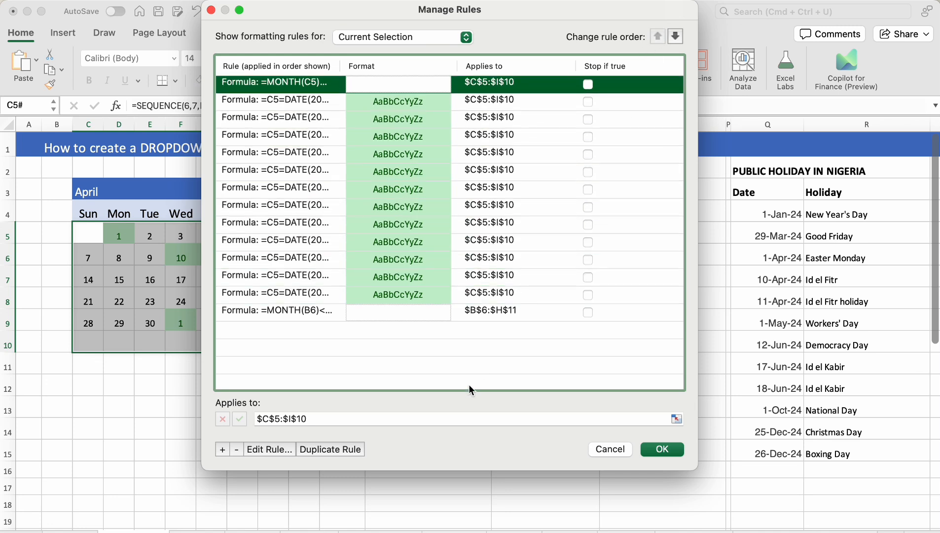
- Move the MONTH(B6) rule up to second place, above all the holiday date rules, and apply the new order
left_click(518, 309)
left_click(654, 39)
double_click(654, 39)
triple_click(653, 39)
triple_click(654, 40)
double_click(653, 40)
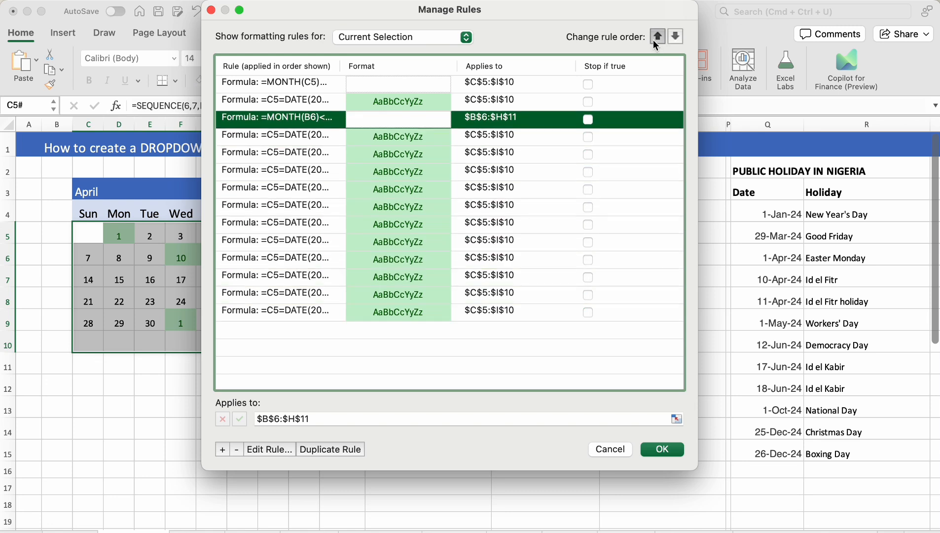
left_click(653, 39)
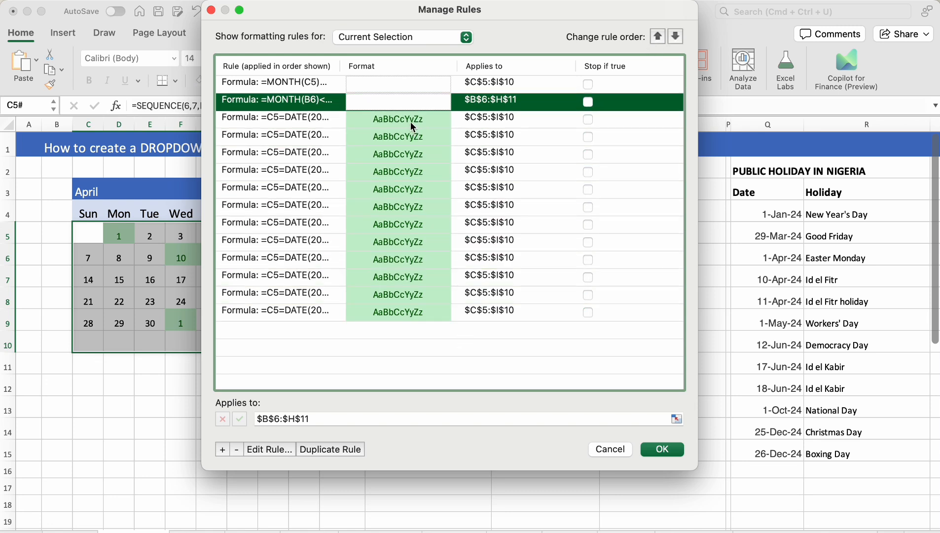
left_click(664, 453)
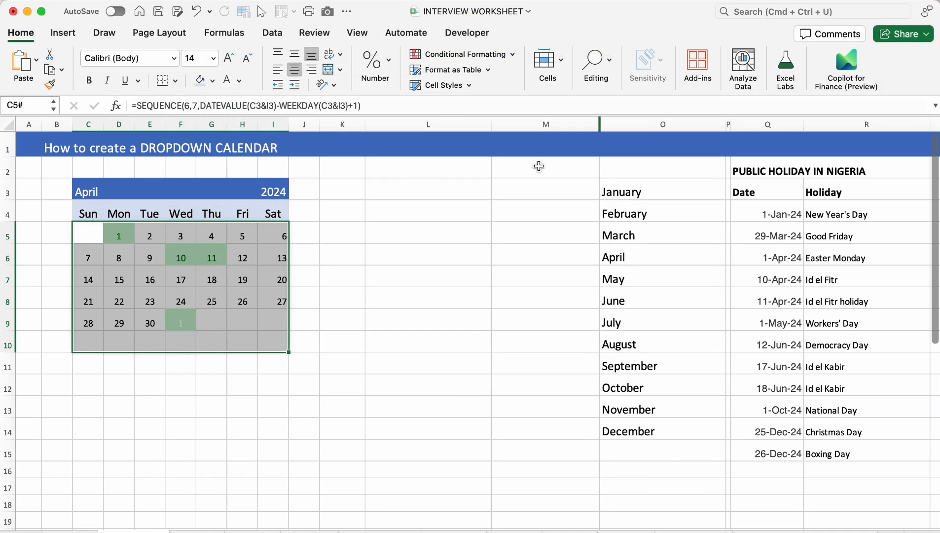
- Turn on Stop if true for the MONTH(C5) rule and apply it to the calendar grid
left_click(478, 57)
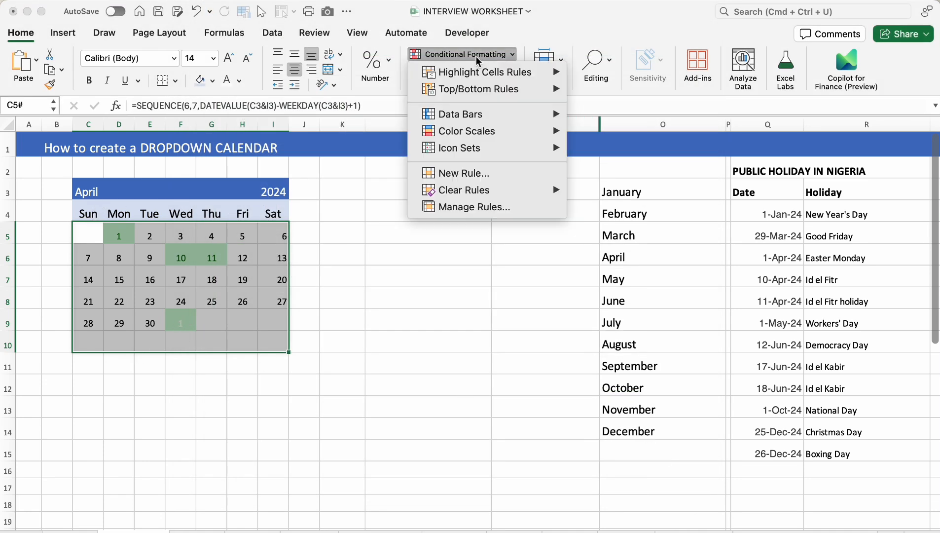
left_click(511, 213)
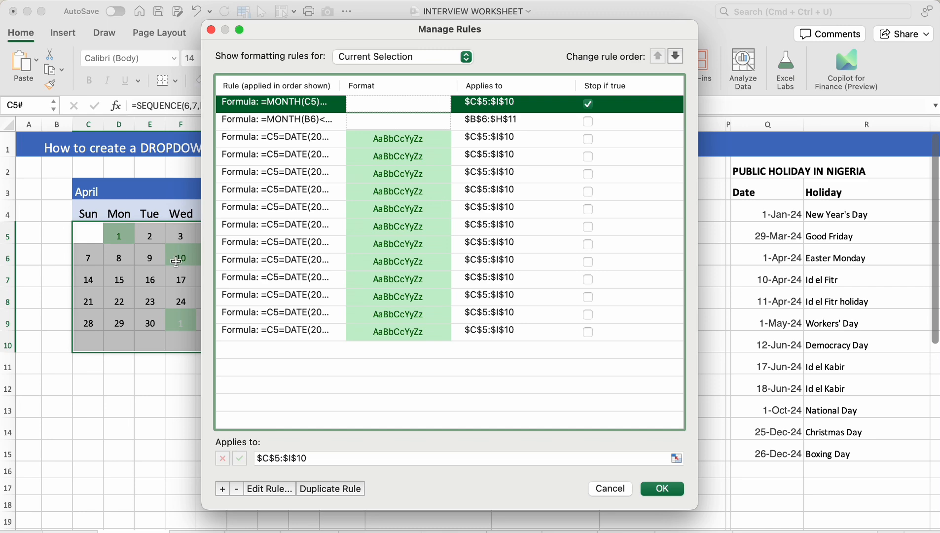
left_click(663, 488)
left_click(251, 334)
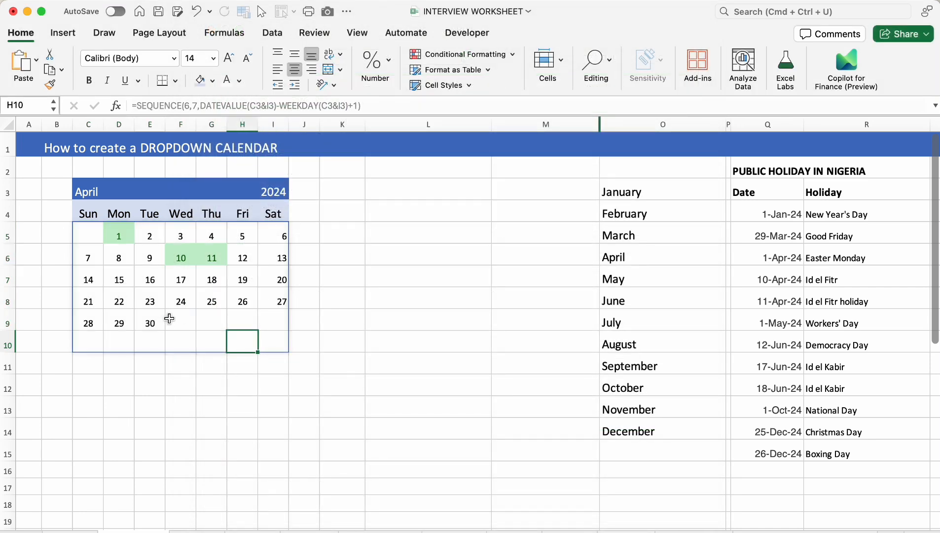
- Switch the calendar month to May to check the Workers' Day highlight
left_click(109, 185)
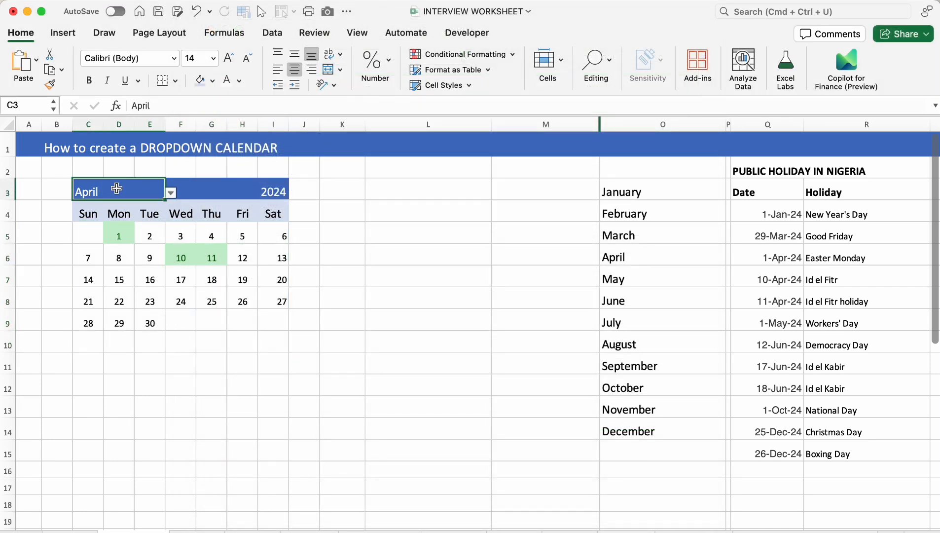
left_click(172, 191)
left_click(113, 235)
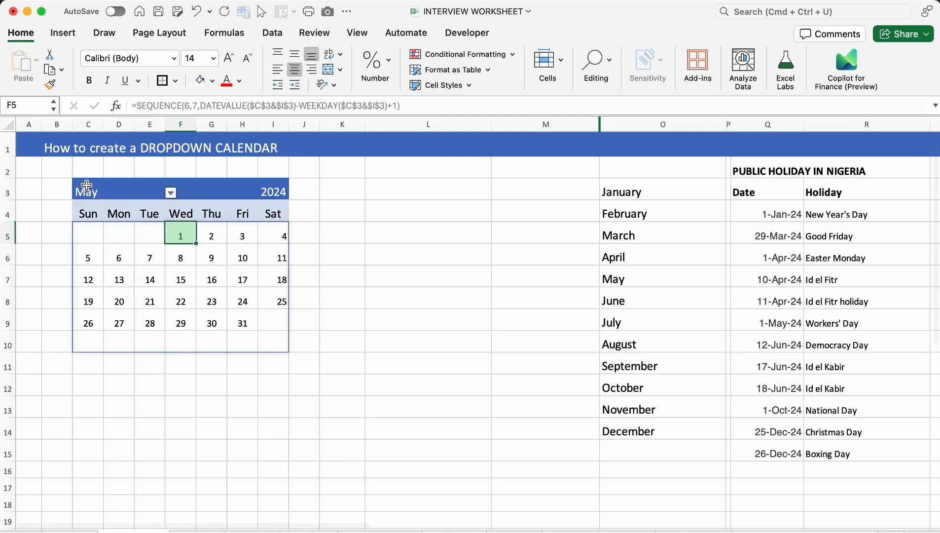
- Apply a medium-thick blue outline border around the whole calendar C3:I10
left_click_drag(114, 191, 282, 349)
left_click(175, 81)
left_click(185, 138)
left_click(175, 80)
left_click(267, 471)
left_click(389, 284)
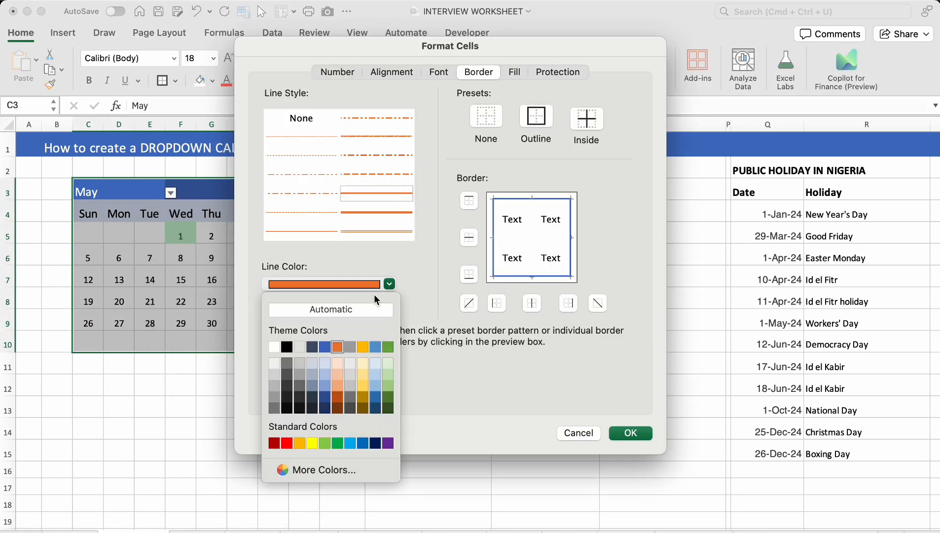
left_click(326, 346)
left_click(629, 434)
- Center the dates in the calendar grid C5:I10 and fill the range with white
left_click_drag(91, 234, 274, 340)
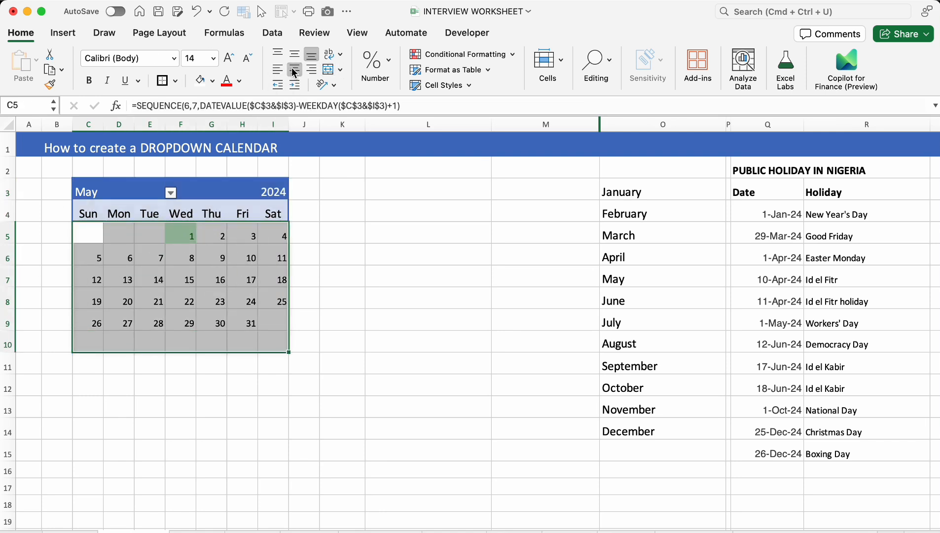
left_click(213, 80)
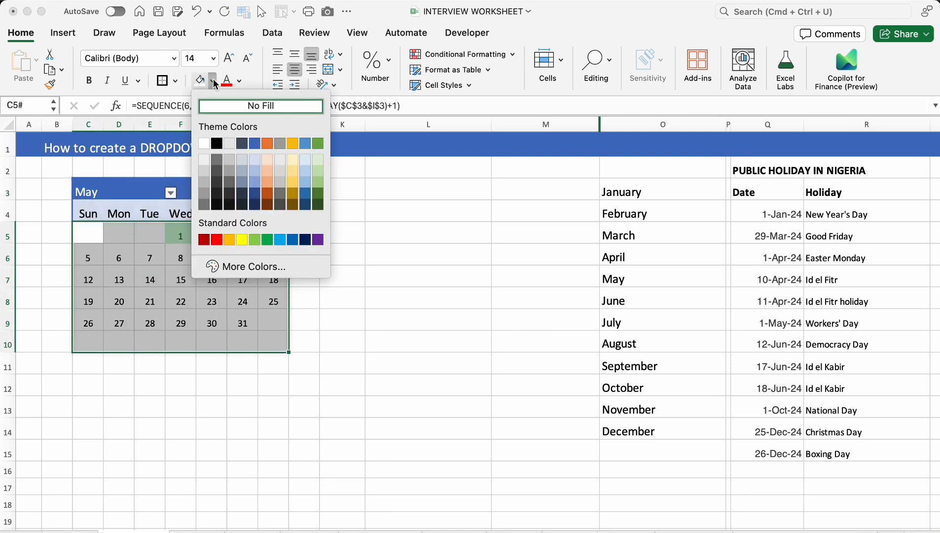
left_click(204, 140)
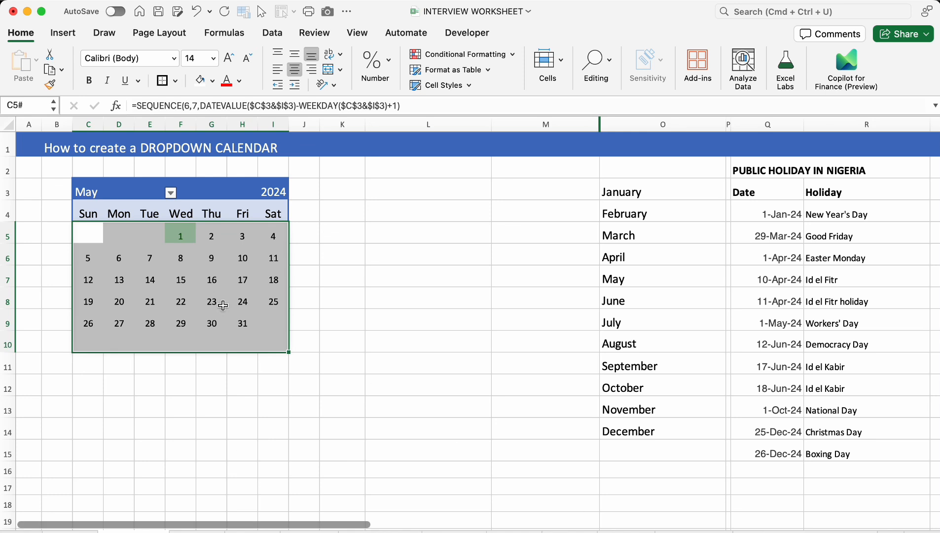
left_click(188, 380)
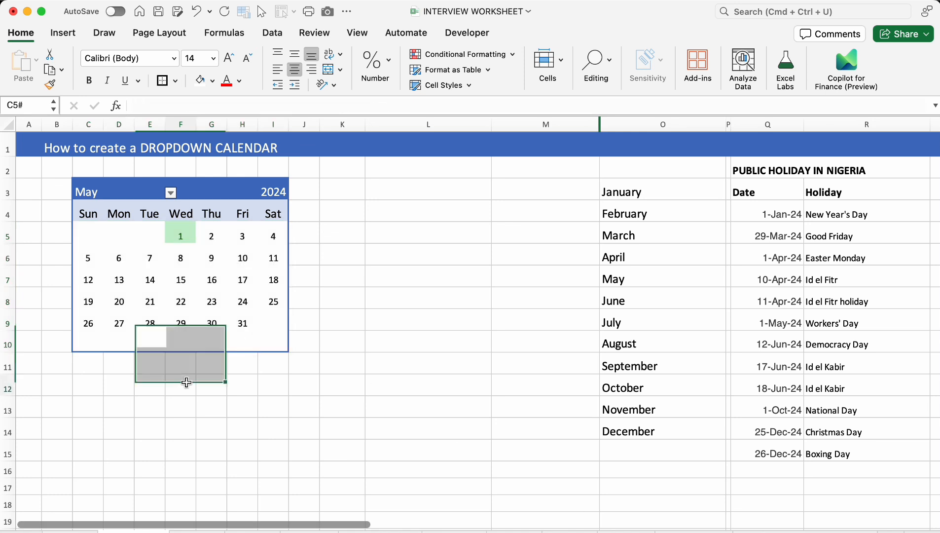
- Switch the calendar through January, February, June and August to check the dates and holiday highlights in each month
left_click(157, 186)
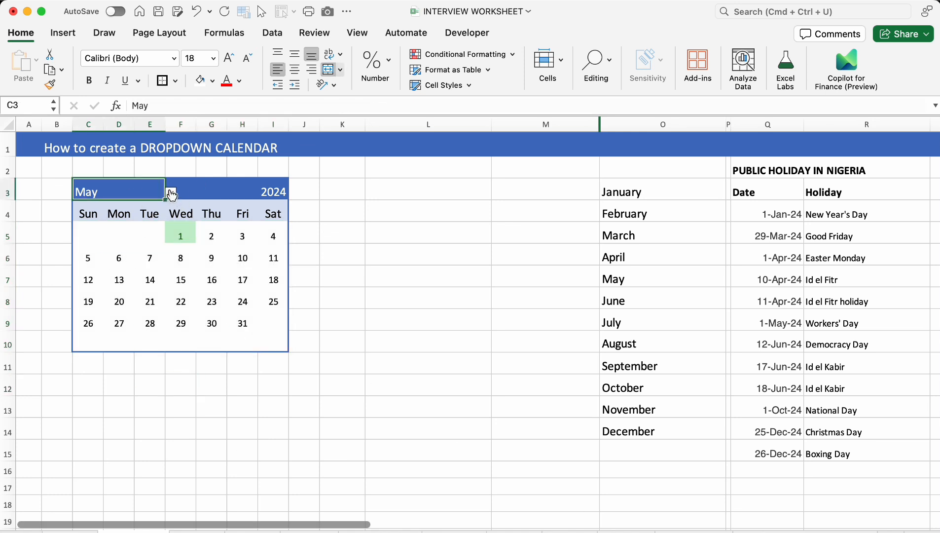
left_click(170, 193)
left_click(111, 211)
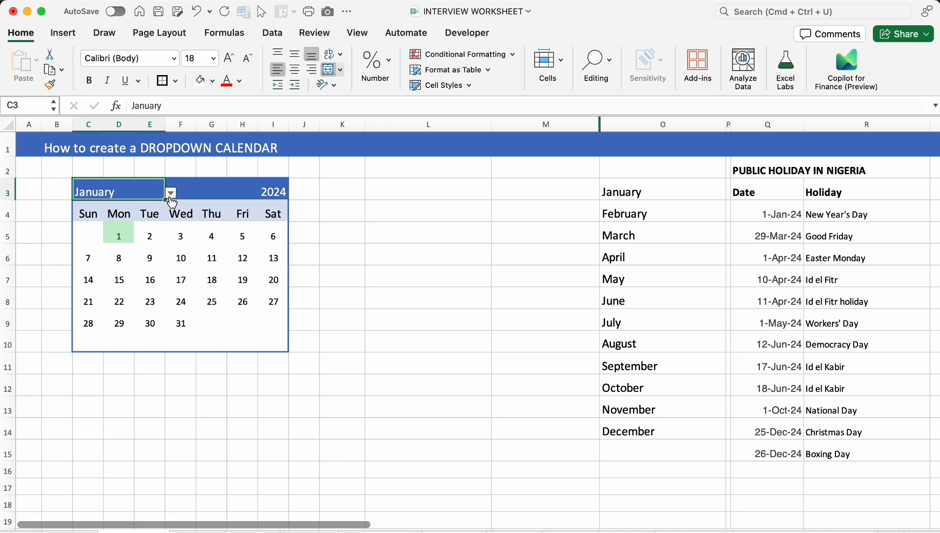
left_click(171, 193)
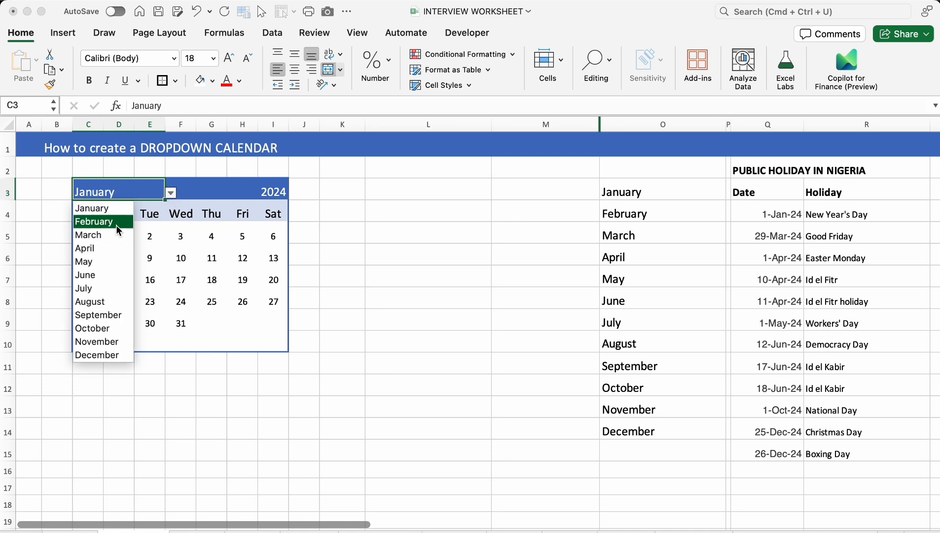
left_click(116, 225)
left_click(169, 194)
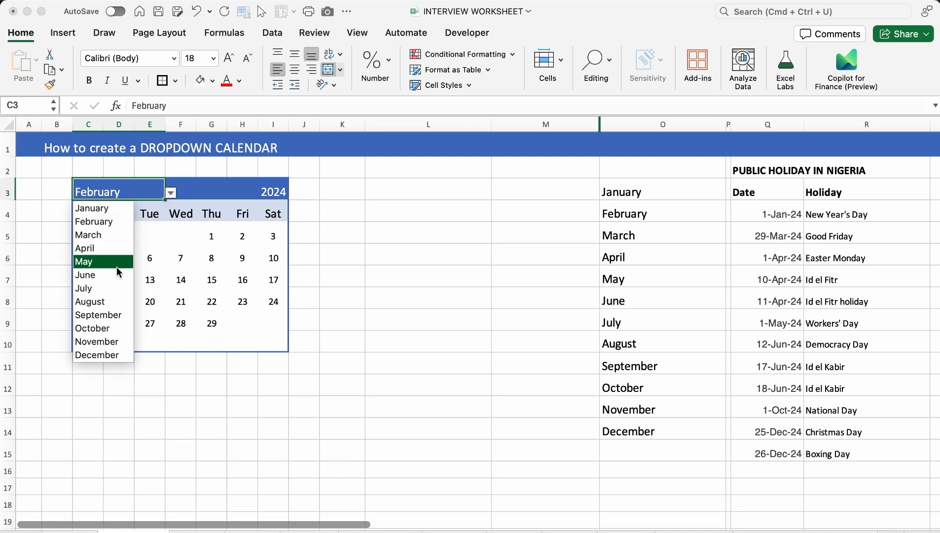
left_click(116, 275)
left_click(170, 193)
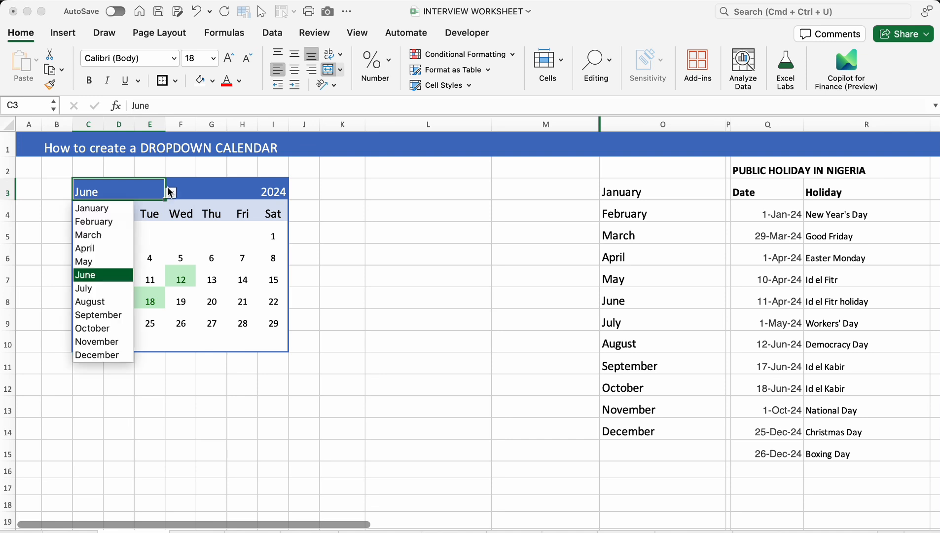
left_click(111, 302)
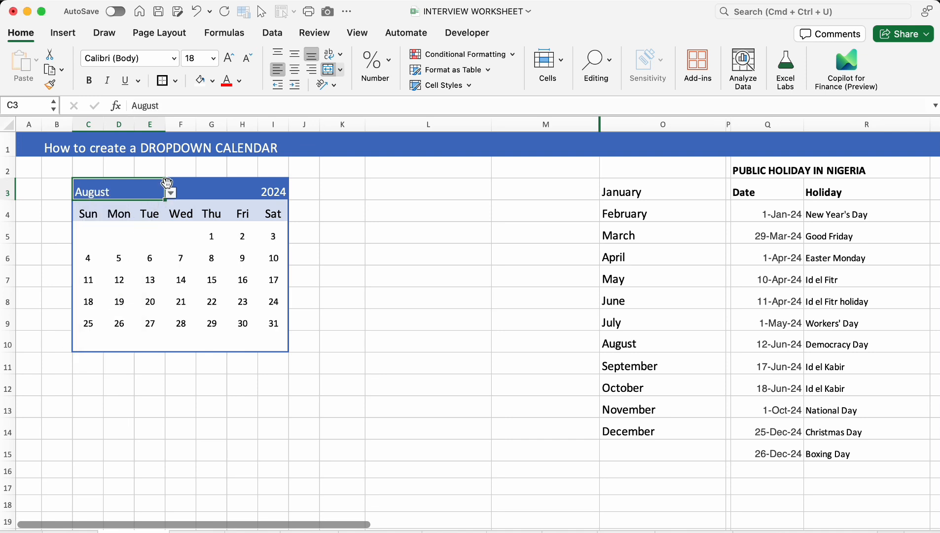
left_click(170, 194)
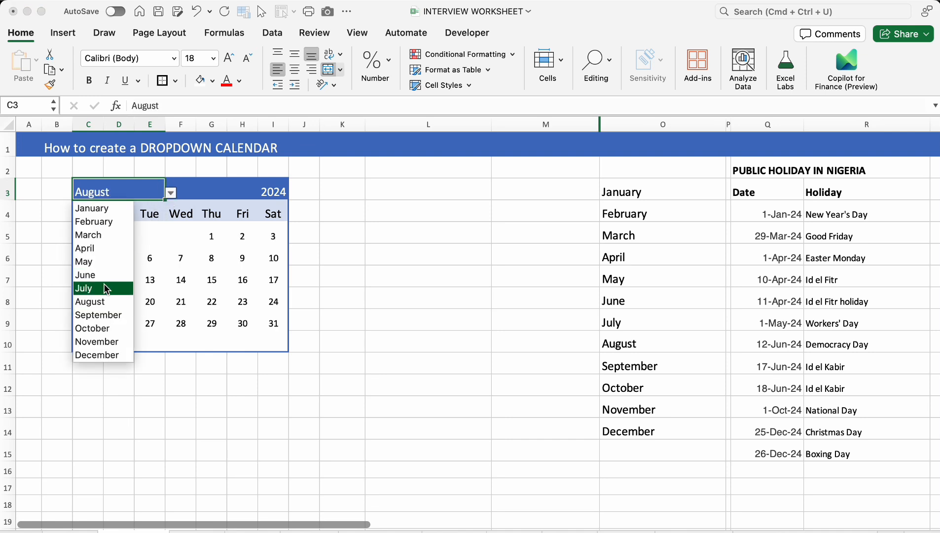